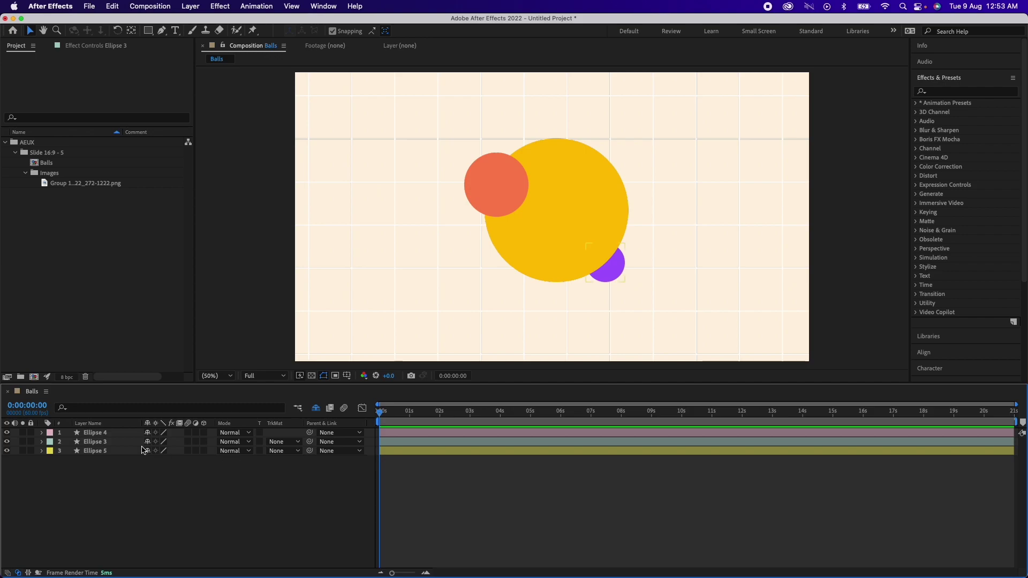
Step: Move Ellipse 3 to the top of the layer stack
{"action": "left_click", "coordinate": [110, 432]}
{"action": "left_click", "coordinate": [119, 454], "text": "shift"}
{"action": "left_click", "coordinate": [154, 479]}
{"action": "left_click_drag", "start_coordinate": [101, 441], "coordinate": [101, 429]}
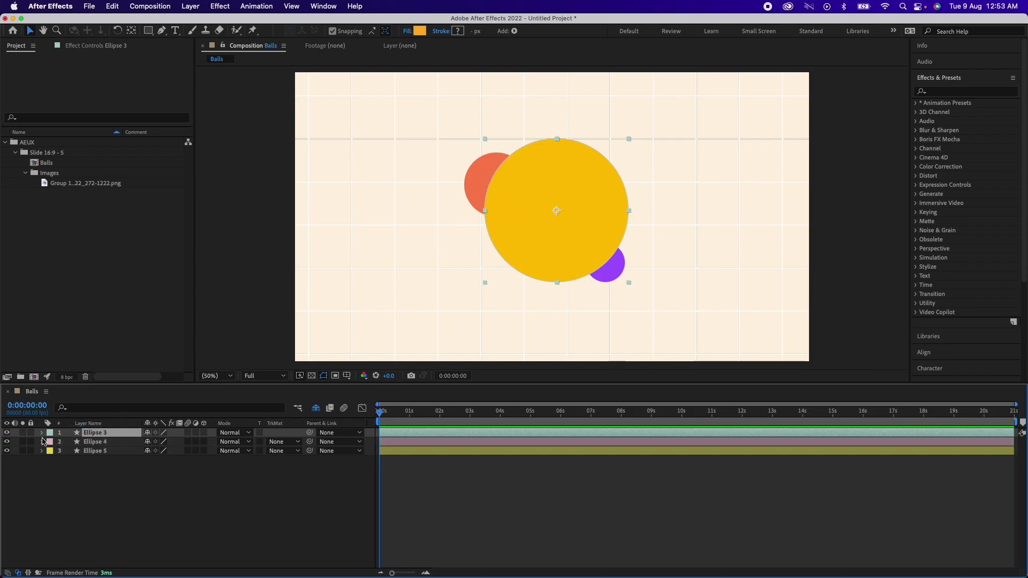
Step: Hide Ellipse 4 and Ellipse 5, then put Ellipse 4 back above Ellipse 3
{"action": "left_click", "coordinate": [7, 441]}
{"action": "left_click", "coordinate": [7, 451]}
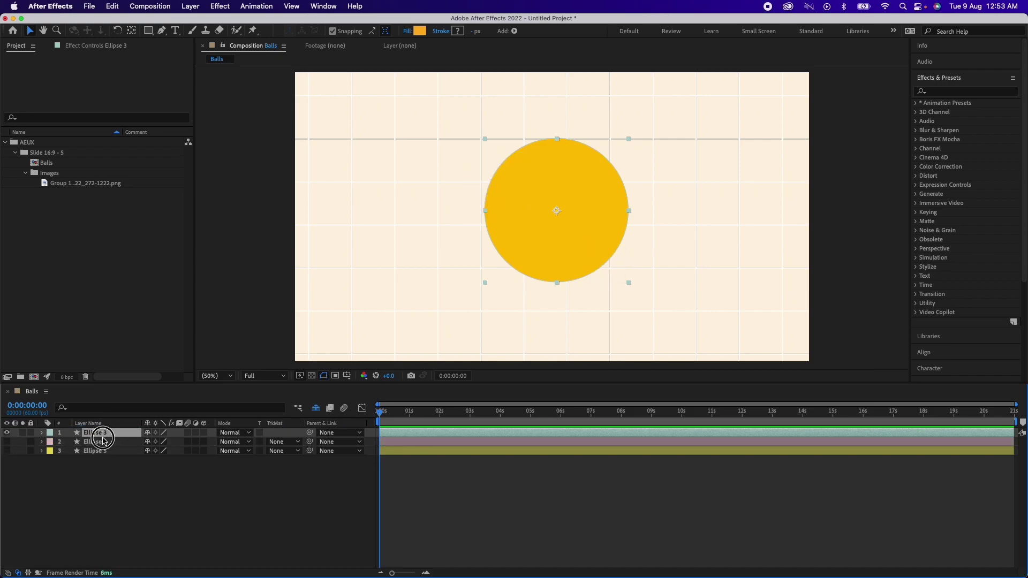
{"action": "left_click_drag", "start_coordinate": [102, 432], "coordinate": [104, 443]}
{"action": "left_click", "coordinate": [112, 467]}
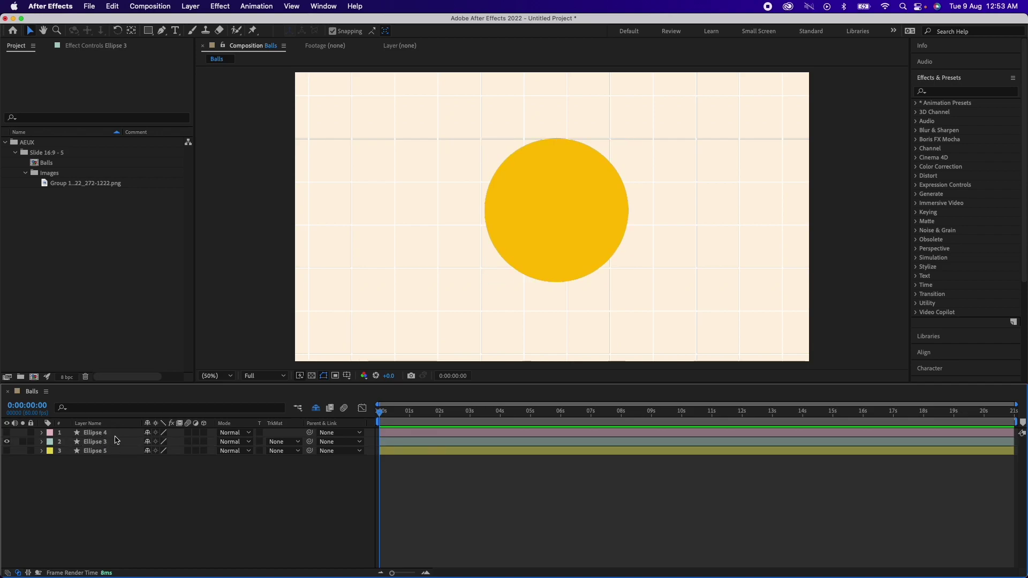
{"action": "left_click", "coordinate": [117, 445]}
{"action": "left_click", "coordinate": [151, 495]}
{"action": "left_click", "coordinate": [124, 445]}
{"action": "left_click", "coordinate": [149, 484]}
Step: Add a new solid layer, Orange Solid 1, coloured E56029 via New > Solid
{"action": "right_click", "coordinate": [149, 483]}
{"action": "mouse_move", "coordinate": [194, 440]}
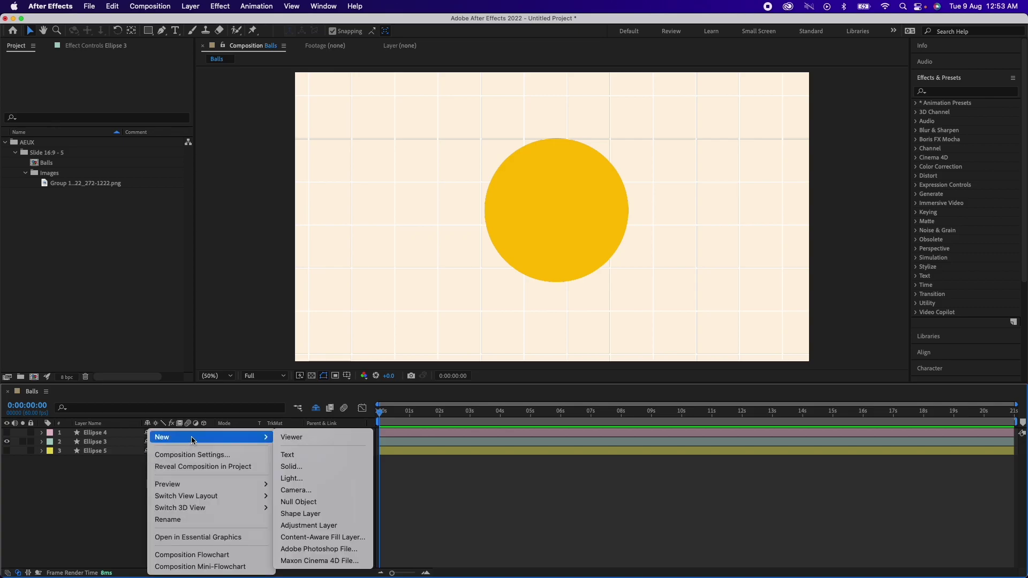
{"action": "left_click", "coordinate": [291, 466]}
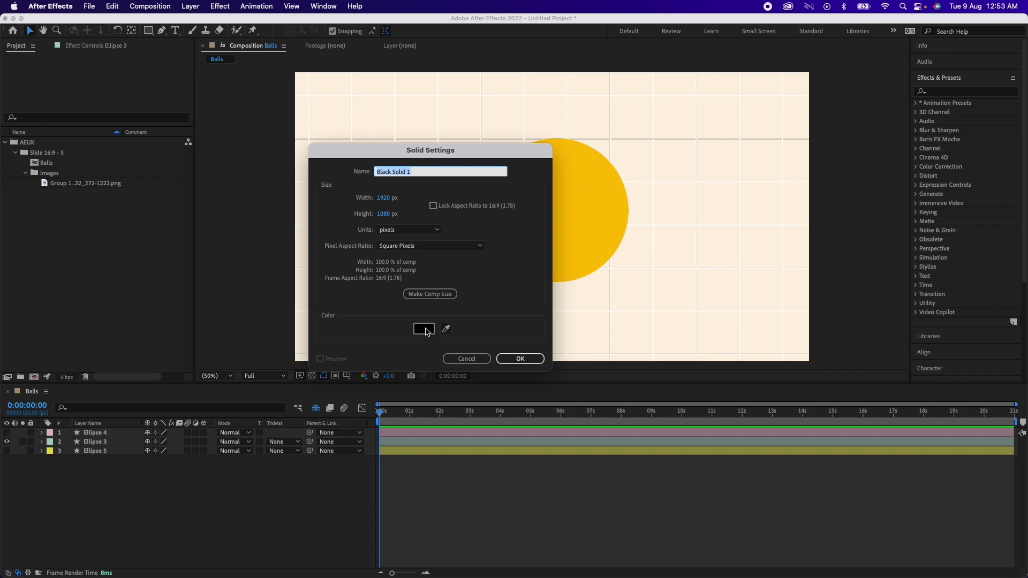
{"action": "left_click", "coordinate": [427, 331]}
{"action": "left_click", "coordinate": [415, 383]}
{"action": "mouse_move", "coordinate": [383, 303]}
{"action": "left_mouse_down"}
{"action": "mouse_move", "coordinate": [368, 280]}
{"action": "mouse_move", "coordinate": [378, 268]}
{"action": "left_mouse_up"}
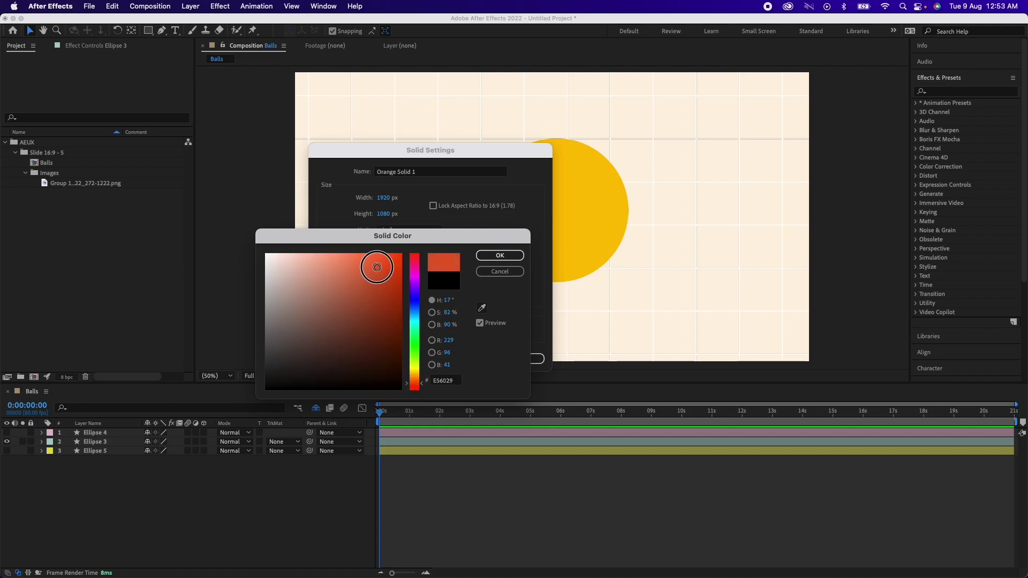
{"action": "left_click", "coordinate": [518, 258]}
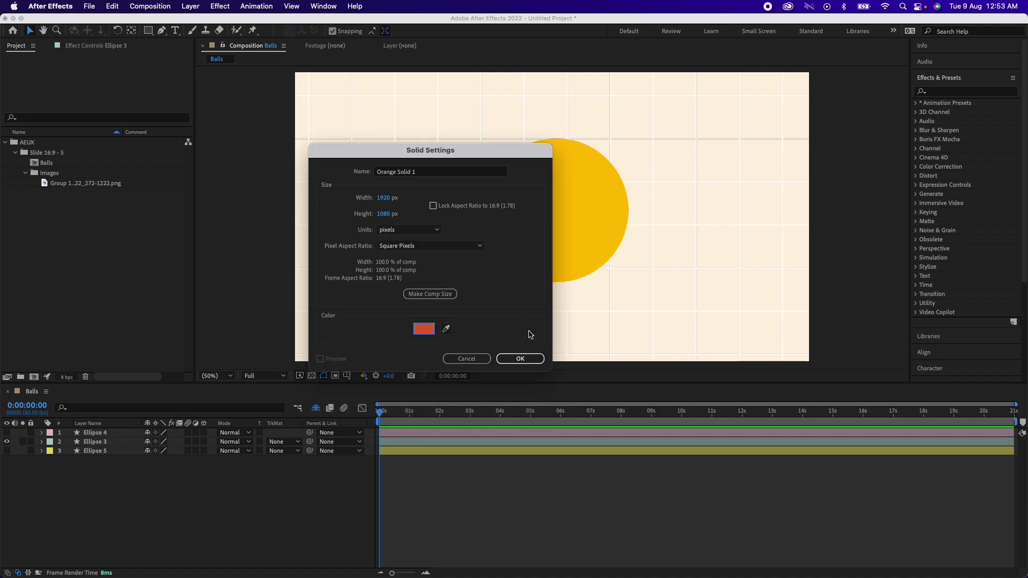
{"action": "left_click", "coordinate": [522, 359]}
Step: Move Orange Solid 1 just below Ellipse 4 in the layer stack
{"action": "left_click", "coordinate": [133, 512]}
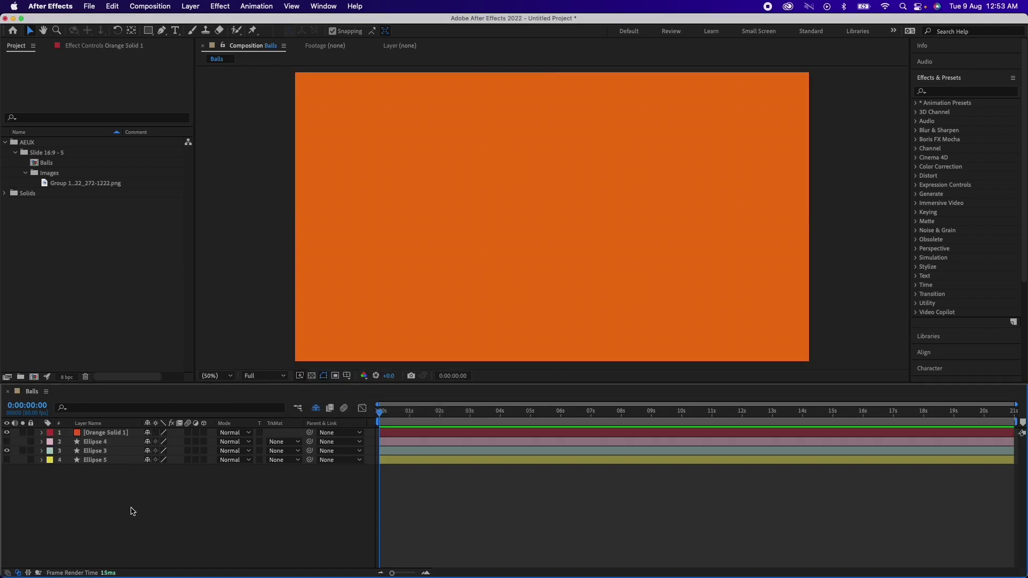
{"action": "left_click", "coordinate": [105, 433]}
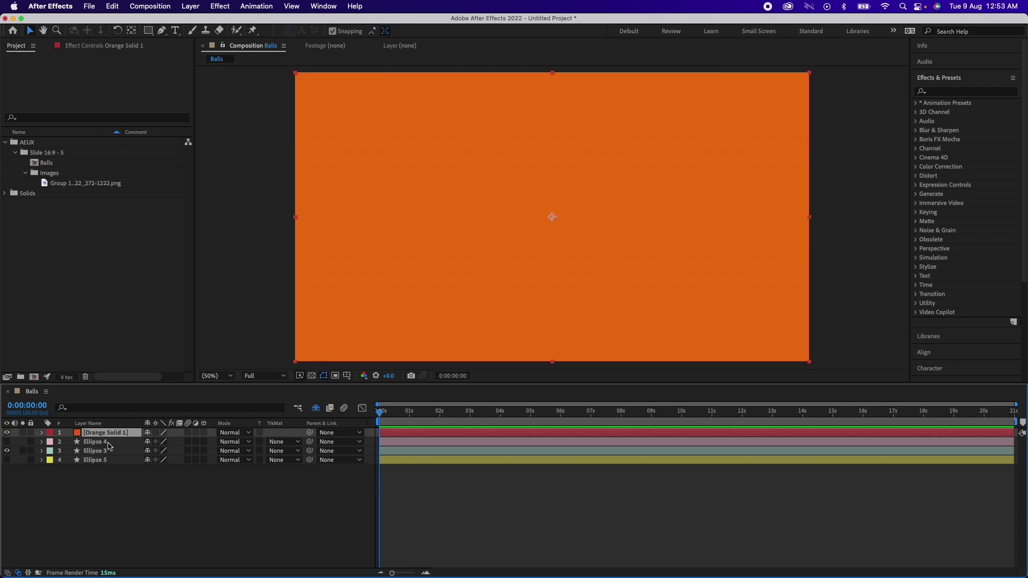
{"action": "left_click", "coordinate": [149, 503]}
{"action": "mouse_move", "coordinate": [122, 435]}
{"action": "left_mouse_down"}
{"action": "mouse_move", "coordinate": [129, 456]}
{"action": "mouse_move", "coordinate": [118, 446]}
{"action": "left_mouse_up"}
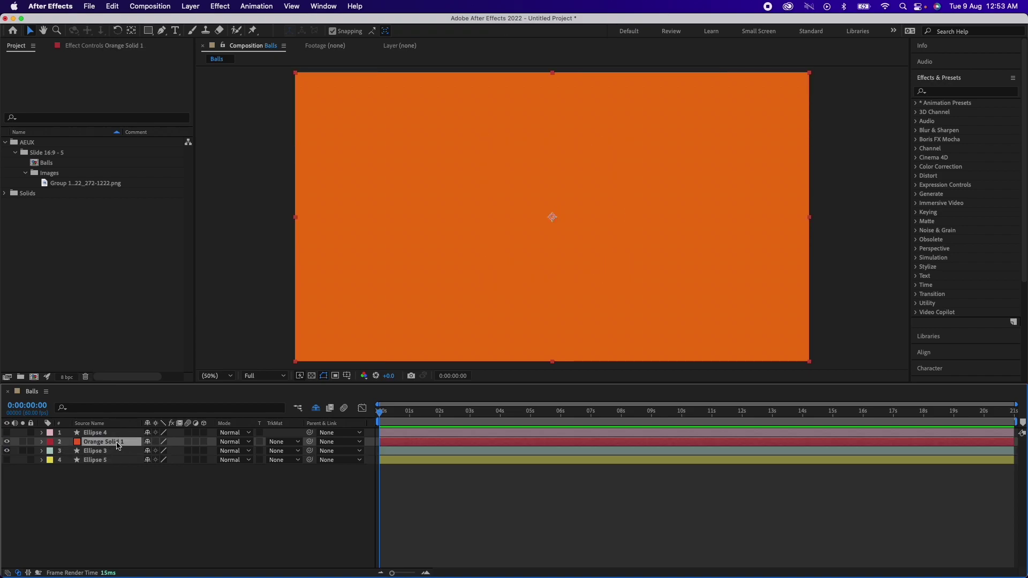
Step: Apply Set Matte to Orange Solid 1, taking its matte from Ellipse 3
{"action": "left_click", "coordinate": [979, 92]}
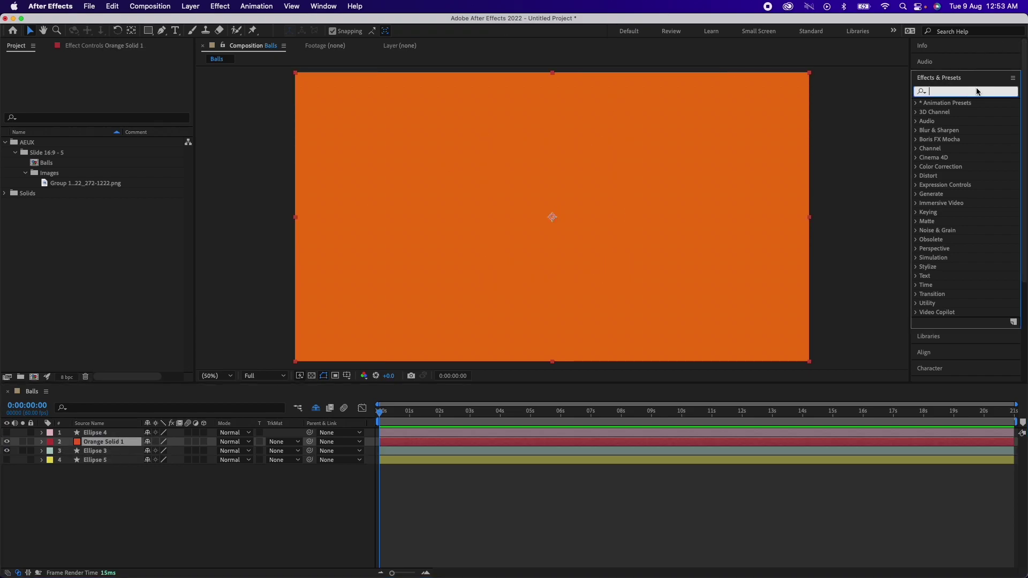
{"action": "type", "text": "set"}
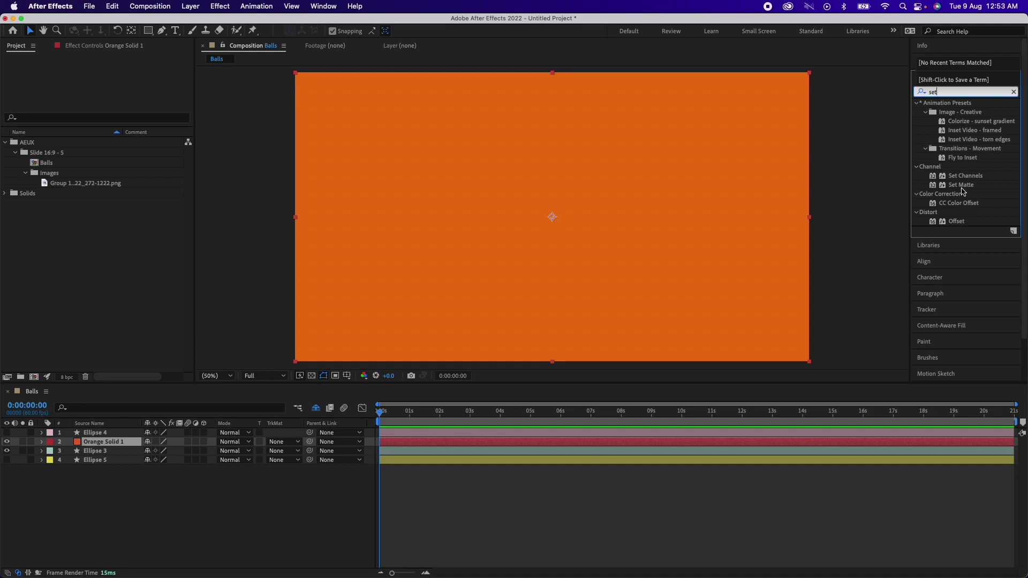
{"action": "left_click", "coordinate": [977, 187]}
{"action": "left_click_drag", "start_coordinate": [972, 187], "coordinate": [136, 446]}
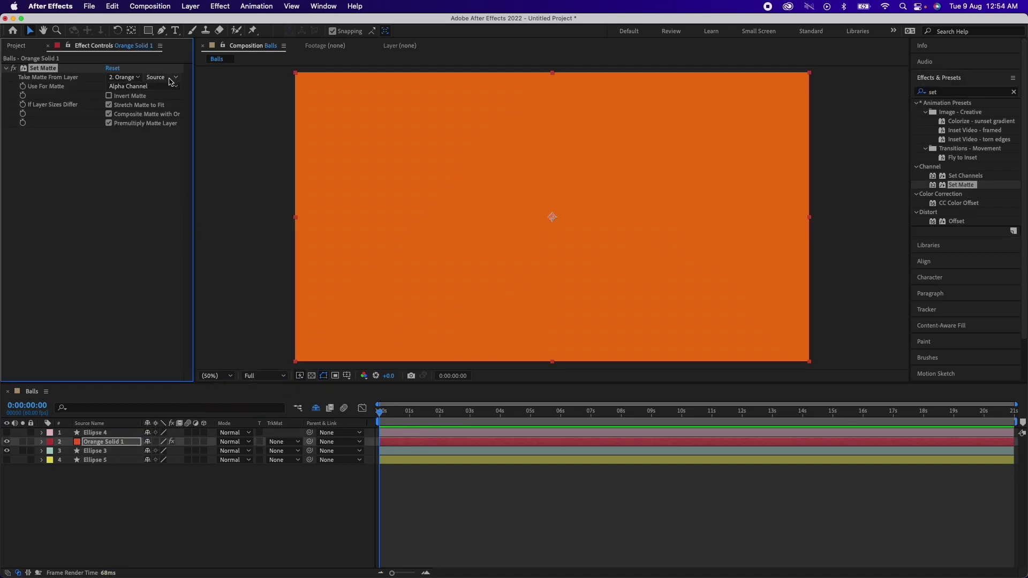
{"action": "left_click", "coordinate": [133, 80]}
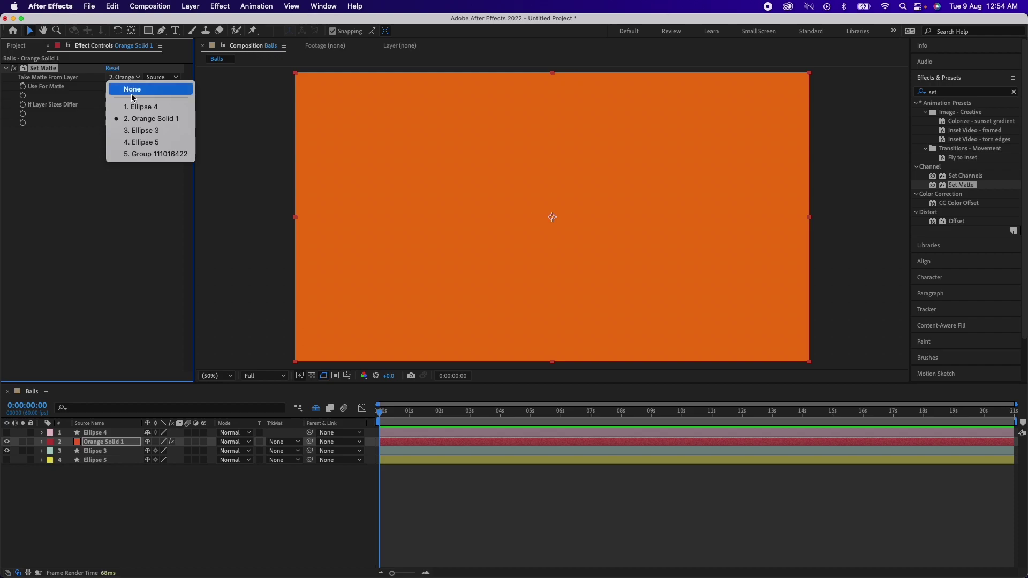
{"action": "left_click", "coordinate": [148, 132]}
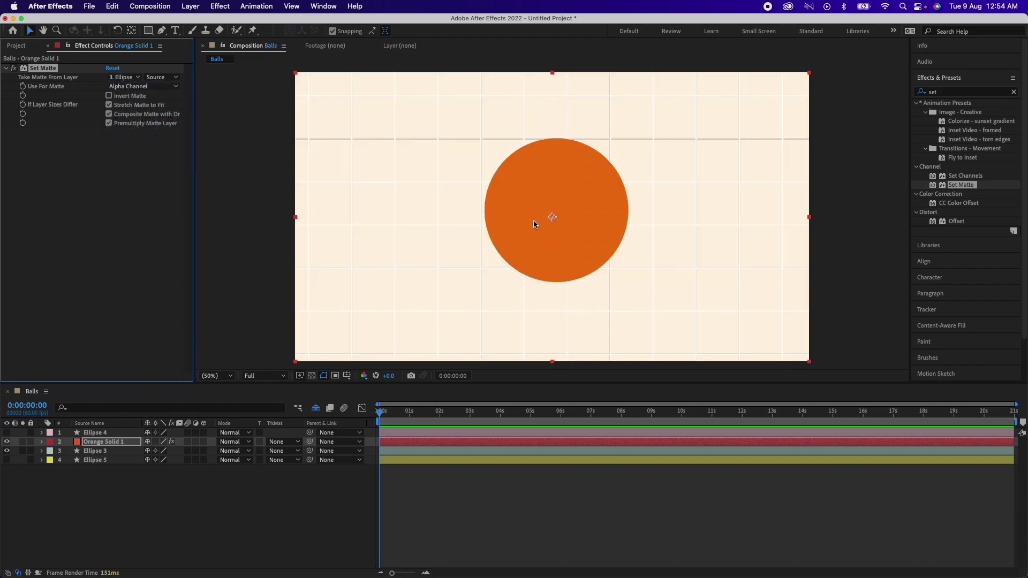
Step: Draw a closed Pen-tool mask on Orange Solid 1 around the circle's right edge
{"action": "left_click", "coordinate": [136, 488]}
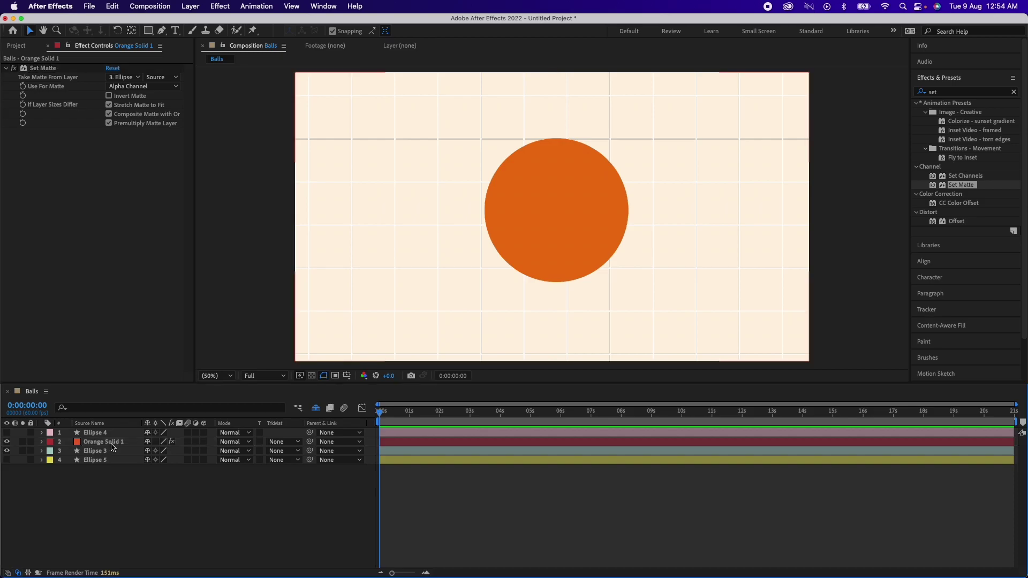
{"action": "left_click", "coordinate": [105, 442]}
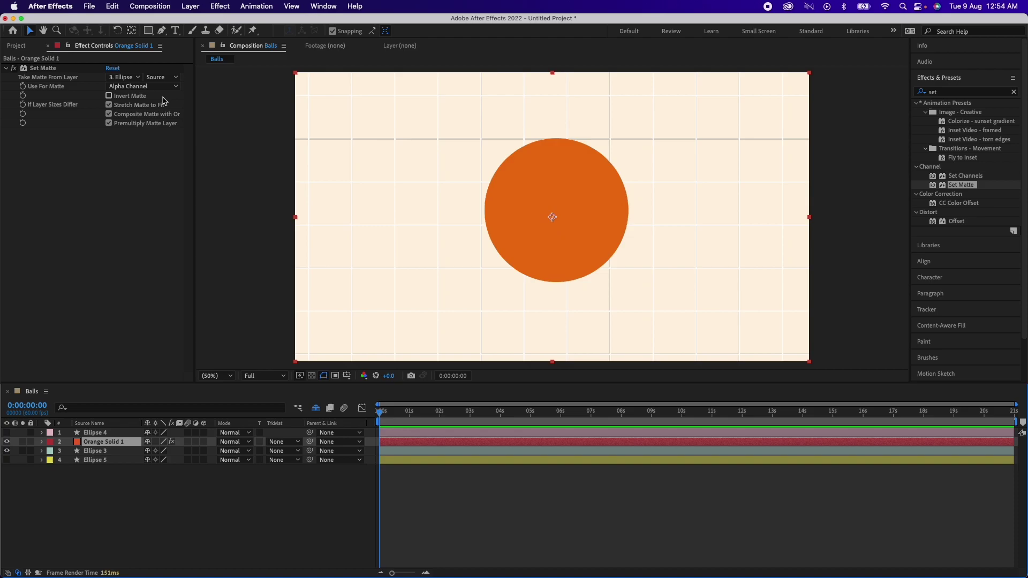
{"action": "left_click", "coordinate": [162, 32]}
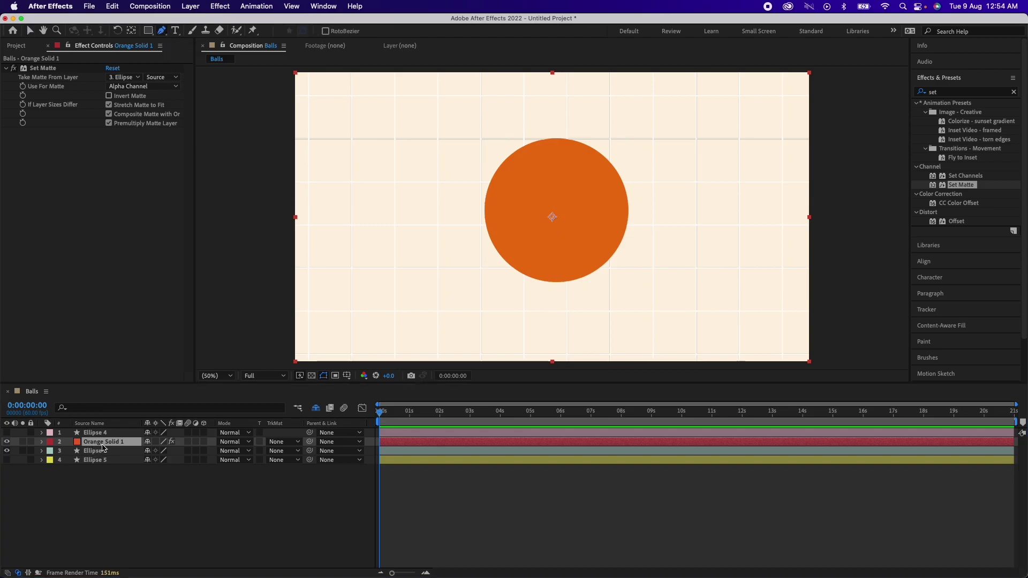
{"action": "left_click", "coordinate": [525, 138]}
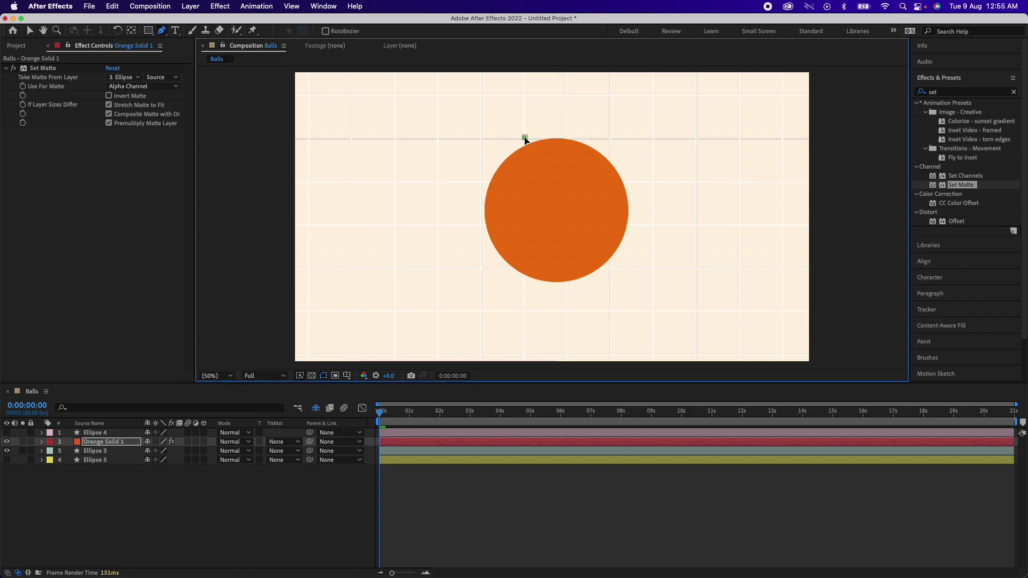
{"action": "left_click_drag", "start_coordinate": [594, 289], "coordinate": [546, 427]}
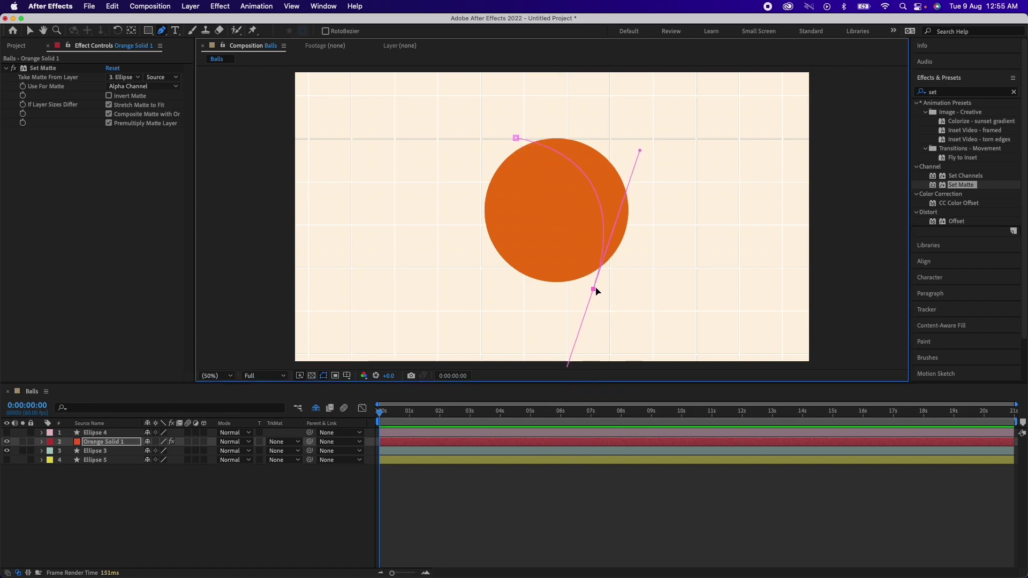
{"action": "left_click", "coordinate": [614, 293]}
{"action": "left_click_drag", "start_coordinate": [615, 293], "coordinate": [611, 289]}
{"action": "left_click", "coordinate": [659, 220]}
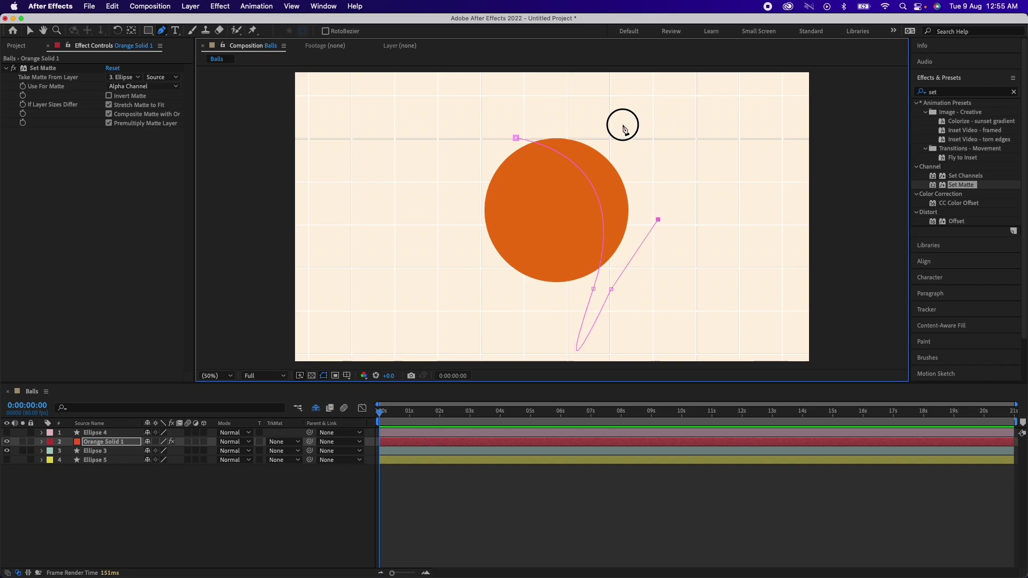
{"action": "left_click", "coordinate": [623, 124]}
{"action": "left_click", "coordinate": [539, 116]}
{"action": "left_click", "coordinate": [516, 138]}
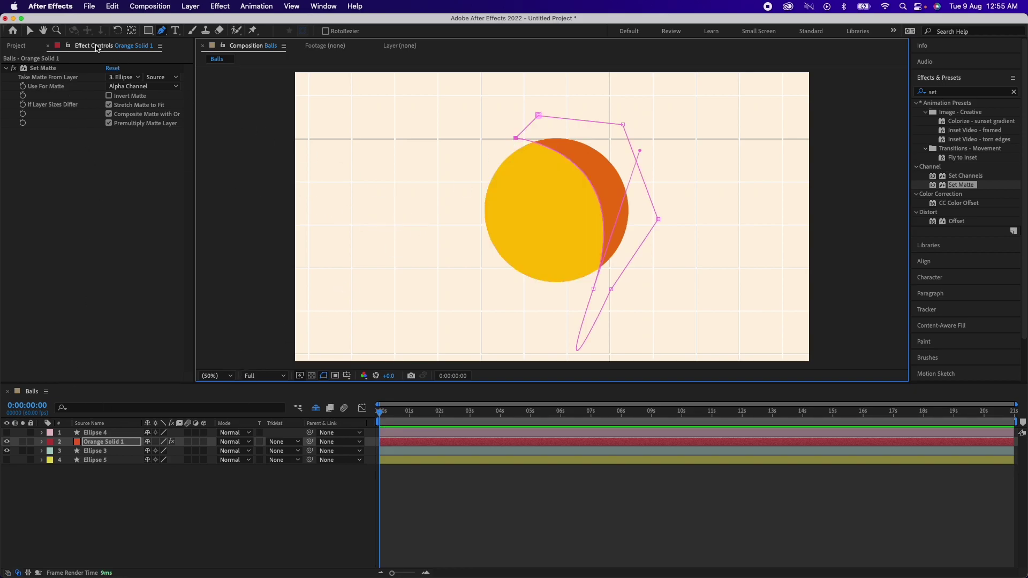
{"action": "left_click", "coordinate": [30, 31]}
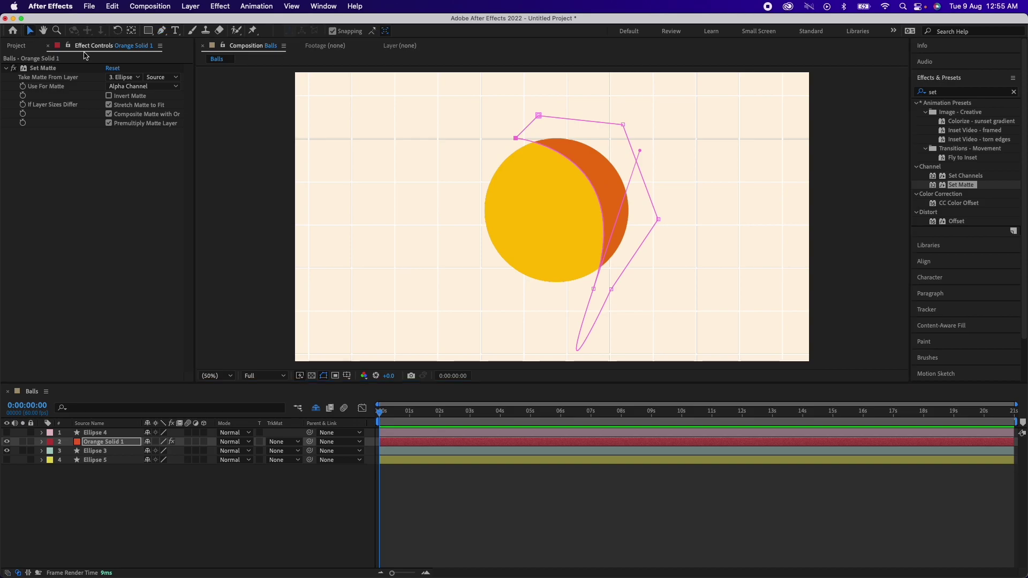
Step: Set Mask Feather on Orange Solid 1 to 87 pixels
{"action": "left_click", "coordinate": [218, 485]}
{"action": "left_click", "coordinate": [119, 442]}
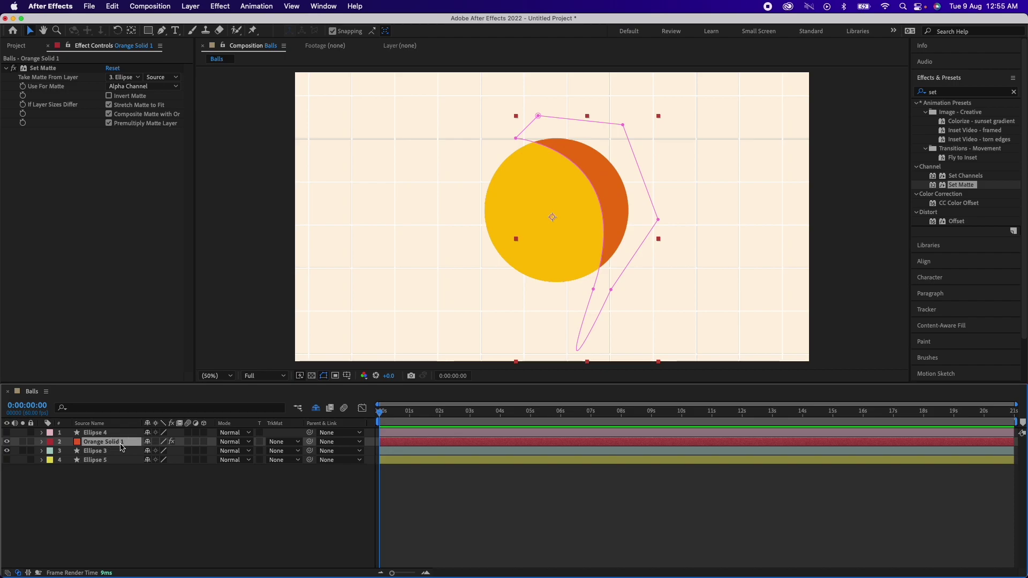
{"action": "key", "text": "f"}
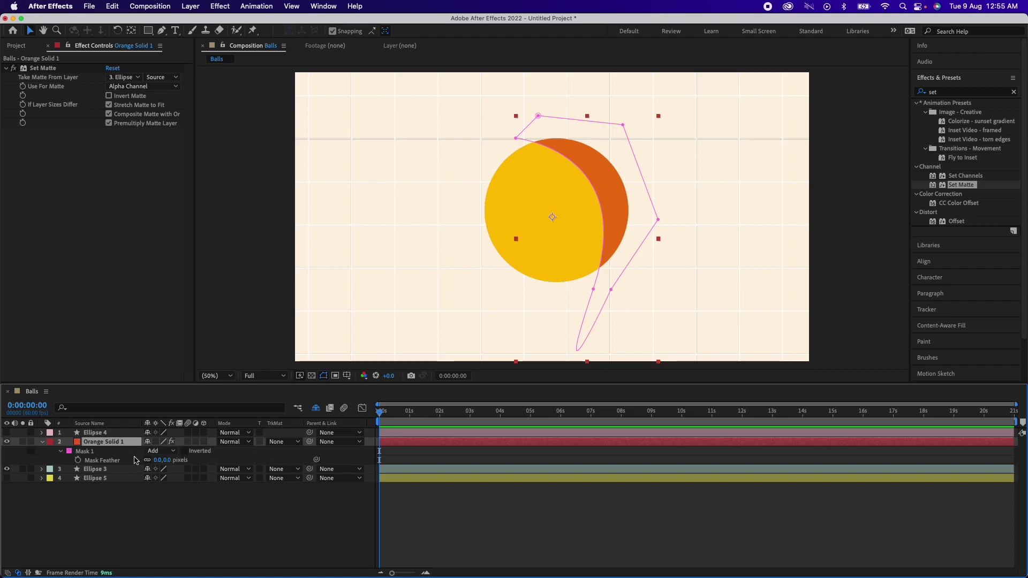
{"action": "left_click_drag", "start_coordinate": [156, 462], "coordinate": [202, 461]}
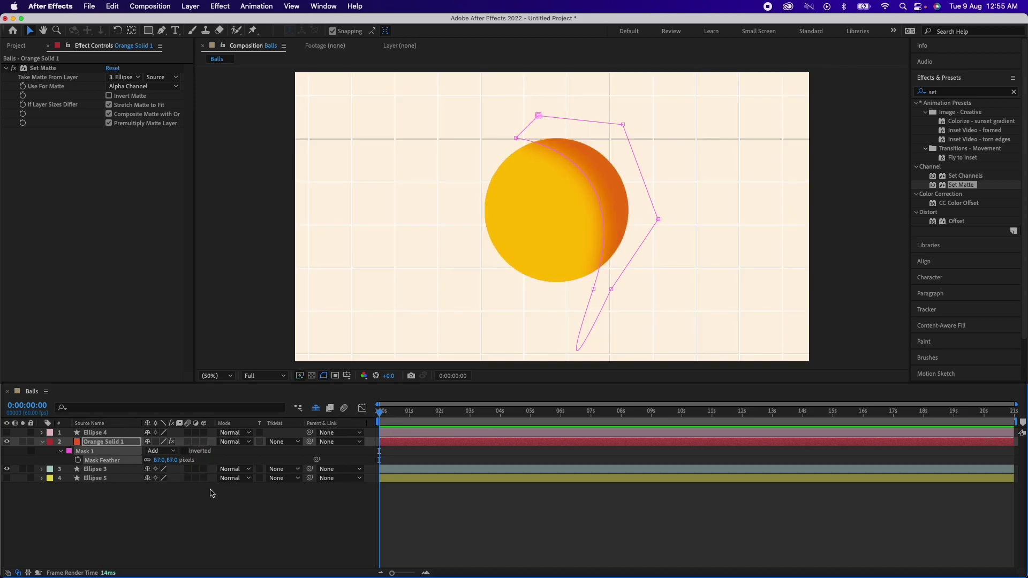
{"action": "left_click", "coordinate": [212, 524]}
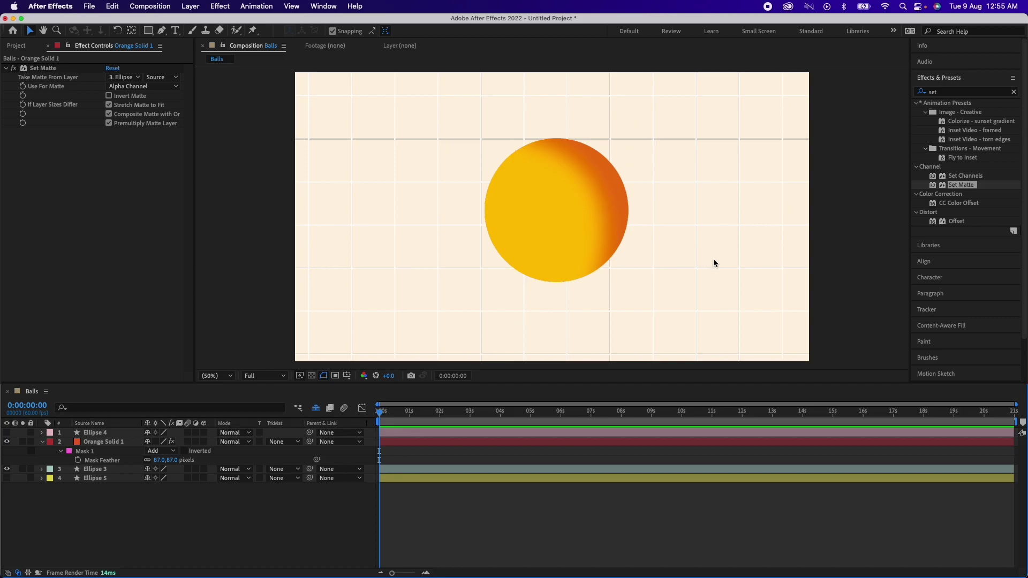
Step: Search Effects & Presets for 'scat' to find scatter effects
{"action": "left_click", "coordinate": [958, 93]}
{"action": "type", "text": "scate"}
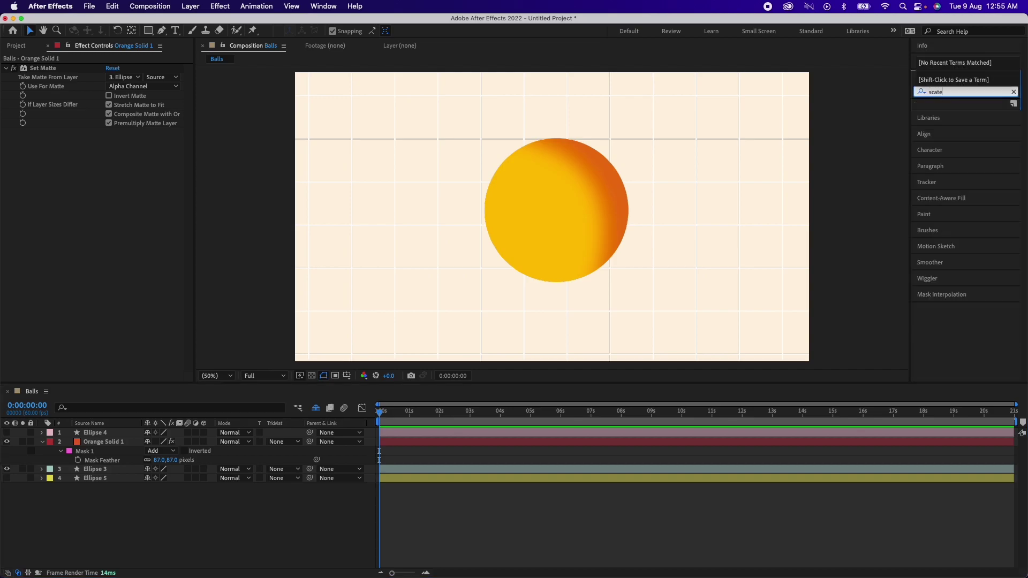
{"action": "key", "text": "BackSpace"}
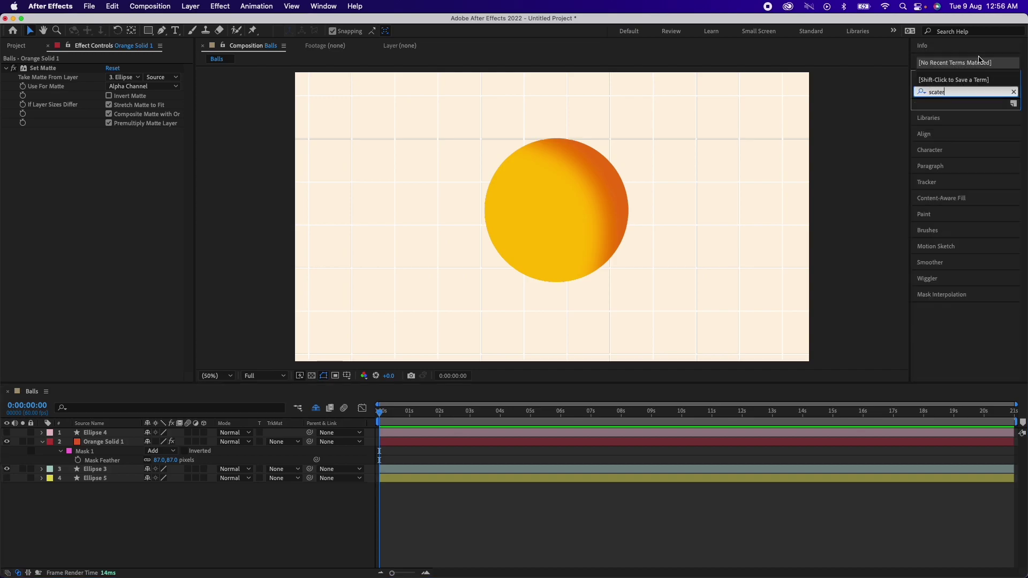
Step: Apply Scatter to Orange Solid 1 with Scatter Amount 111
{"action": "type", "text": "t"}
{"action": "left_click", "coordinate": [953, 132]}
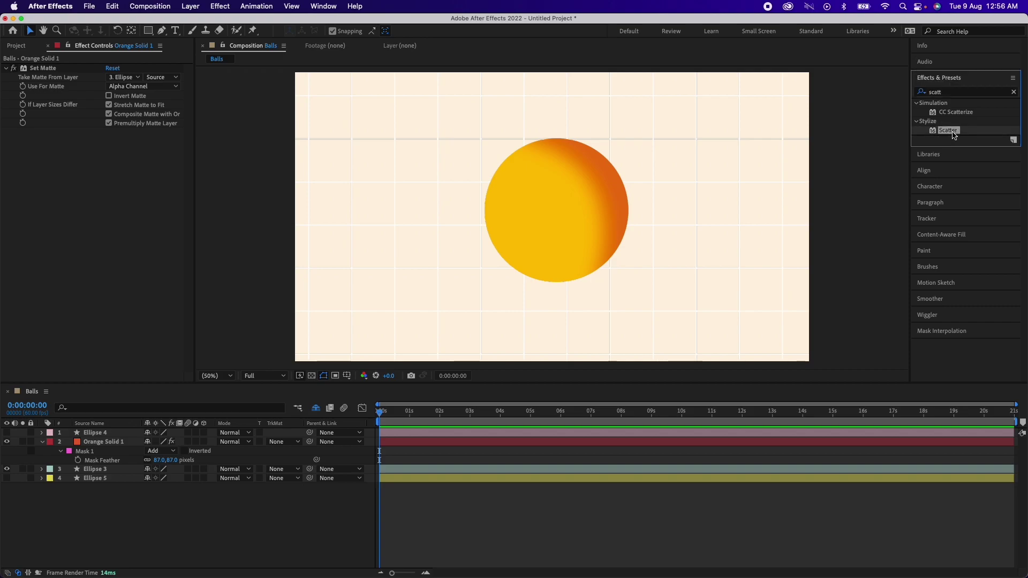
{"action": "left_click_drag", "start_coordinate": [948, 132], "coordinate": [137, 445]}
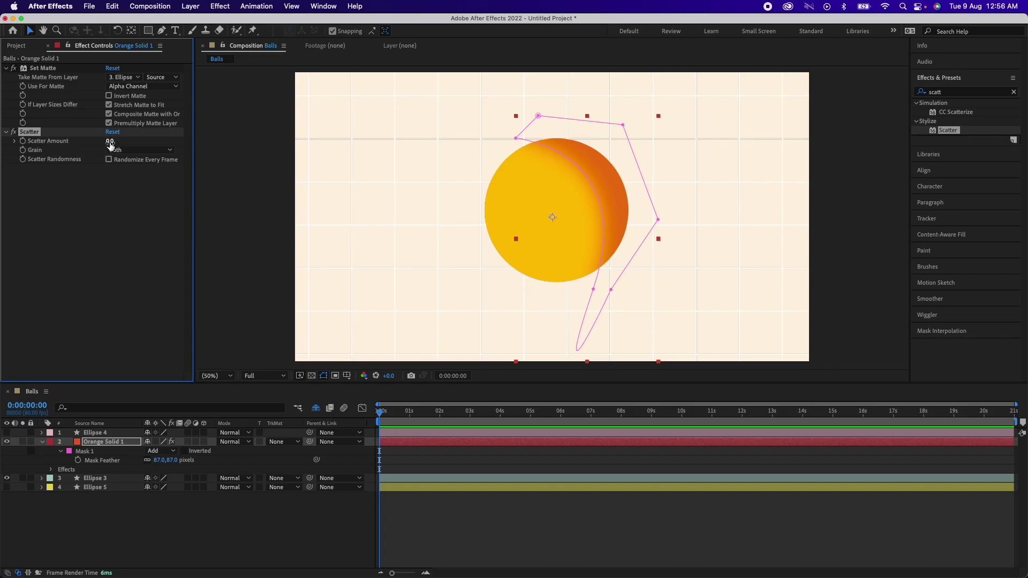
{"action": "left_click_drag", "start_coordinate": [112, 143], "coordinate": [174, 147]}
{"action": "left_click", "coordinate": [99, 183]}
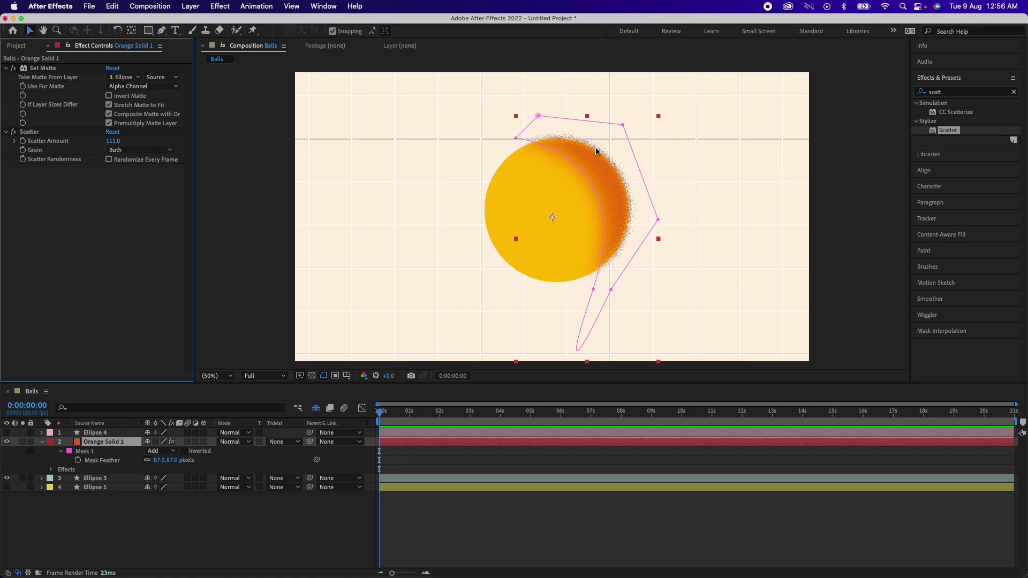
Step: Move Set Matte below Scatter in the effect order
{"action": "left_click", "coordinate": [43, 69]}
{"action": "left_click_drag", "start_coordinate": [42, 69], "coordinate": [48, 197]}
{"action": "left_click", "coordinate": [82, 218]}
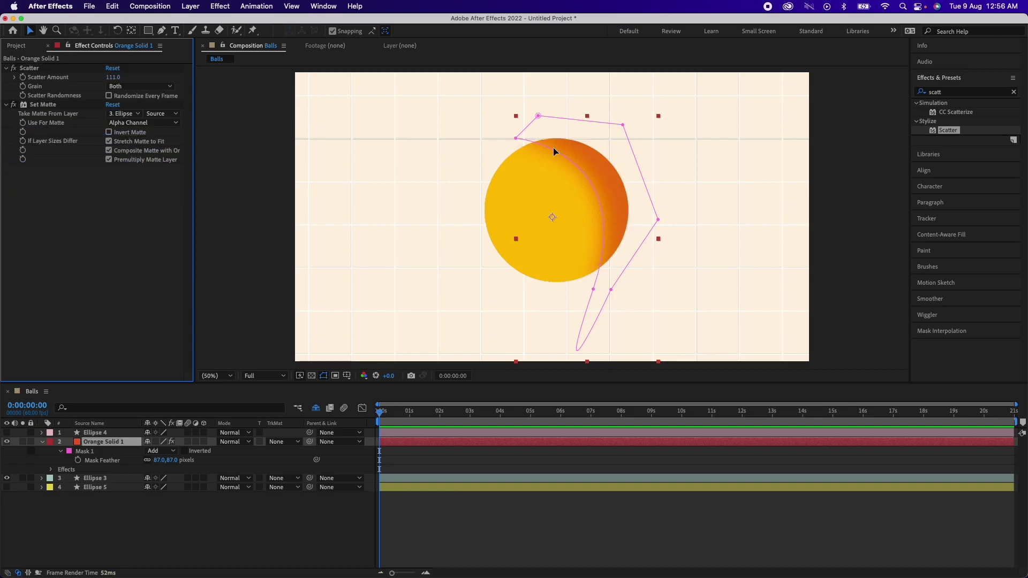
Step: Raise Scatter Amount to 684, keep grain direction Both, and enable Randomize Every Frame
{"action": "left_click", "coordinate": [44, 68]}
{"action": "left_click_drag", "start_coordinate": [113, 80], "coordinate": [351, 90]}
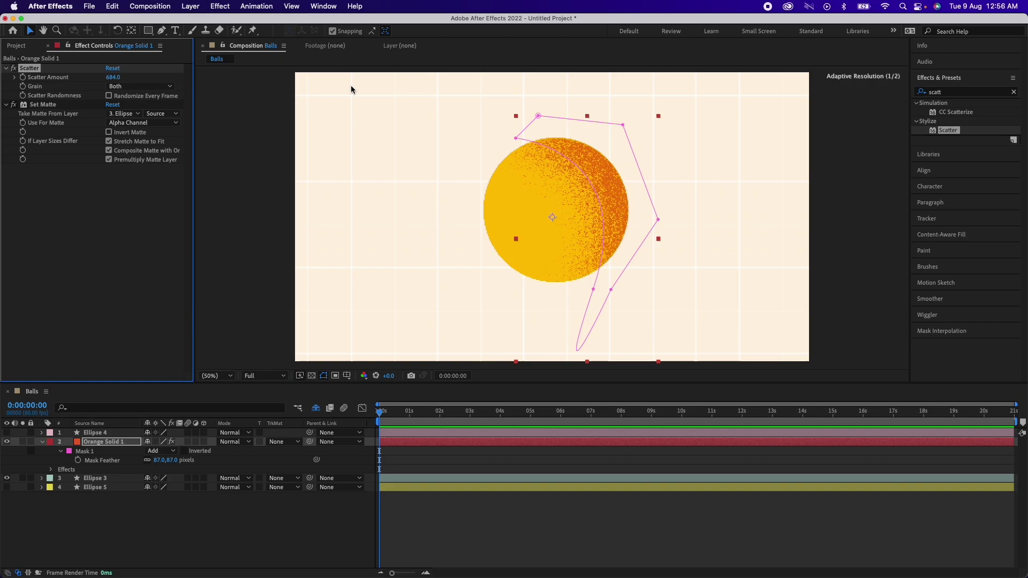
{"action": "left_click", "coordinate": [111, 244]}
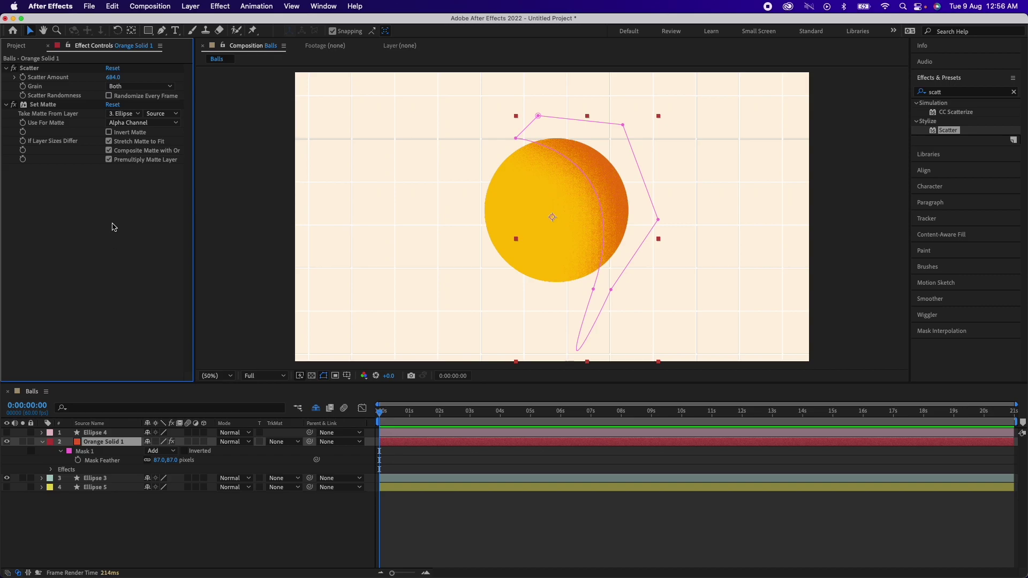
{"action": "left_click", "coordinate": [139, 86]}
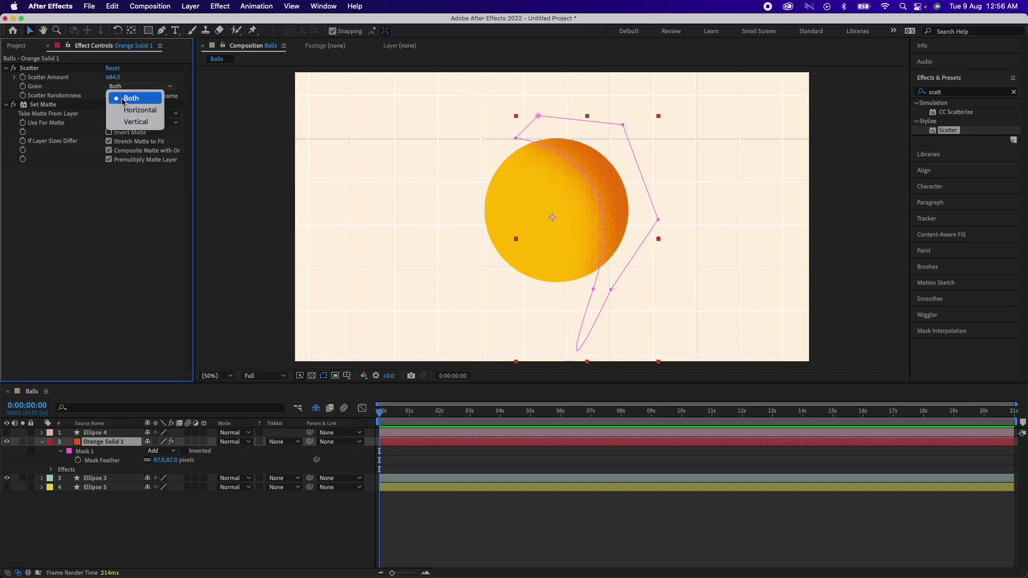
{"action": "left_click", "coordinate": [100, 240]}
{"action": "left_click", "coordinate": [109, 96]}
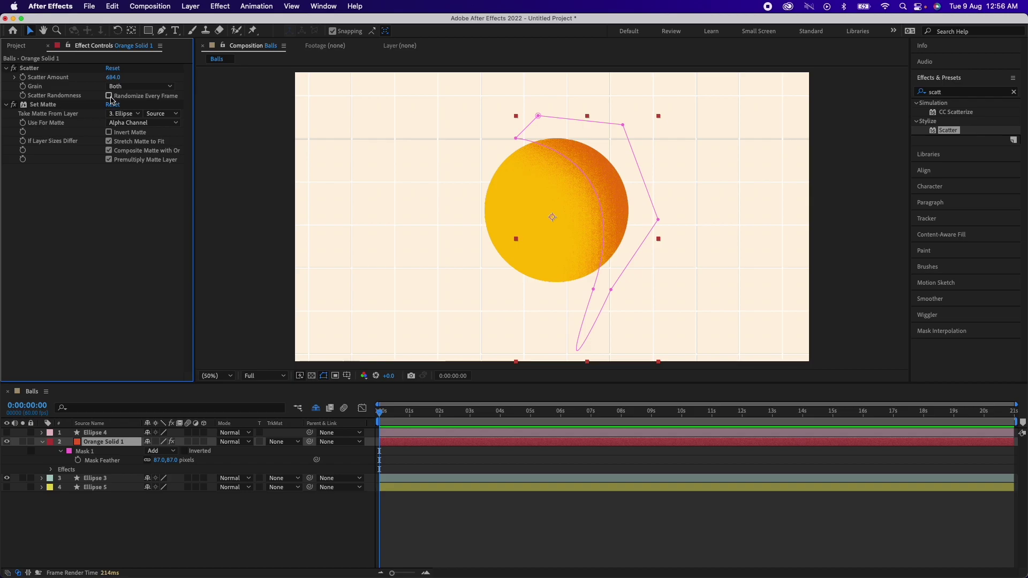
Step: Preview the grainy animation from the start
{"action": "key", "text": "space"}
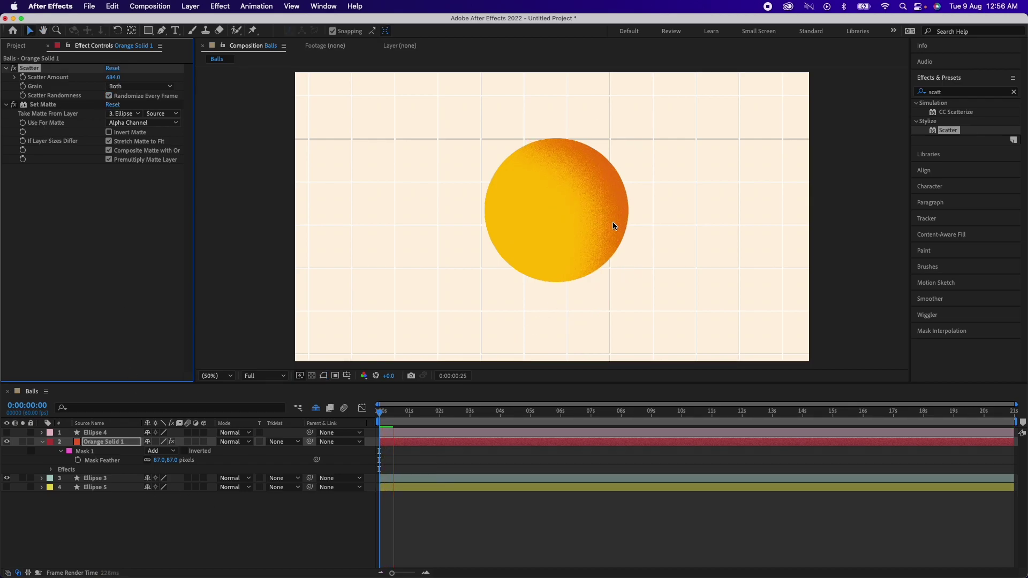
{"action": "left_click", "coordinate": [403, 417]}
{"action": "left_click_drag", "start_coordinate": [403, 420], "coordinate": [371, 416]}
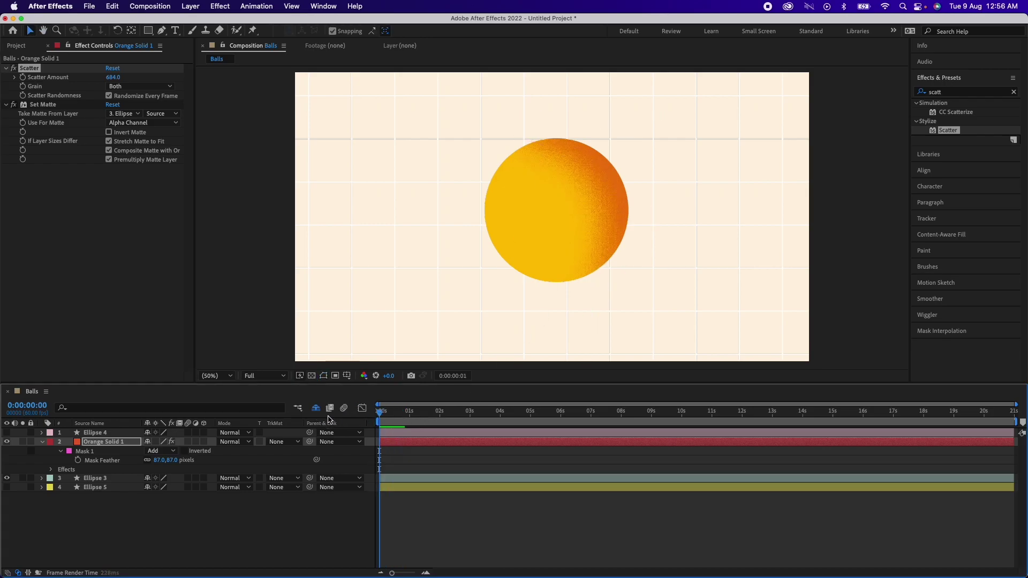
{"action": "key", "text": "space"}
{"action": "key", "text": "space"}
{"action": "key", "text": "space"}
{"action": "key", "text": "space"}
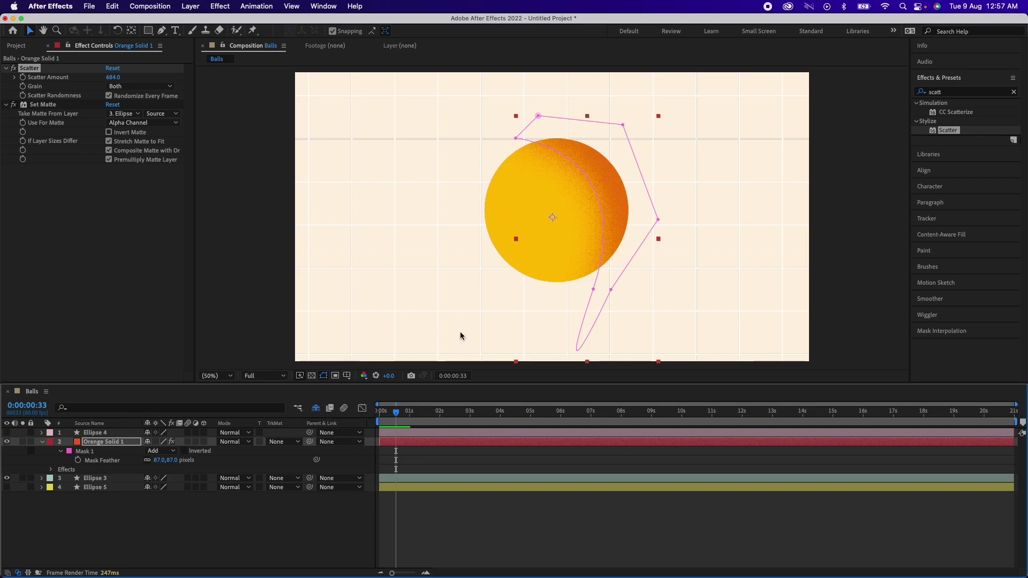
Step: Apply Posterize Time to Orange Solid 1 at frame rate 12 and preview it
{"action": "left_click", "coordinate": [984, 91]}
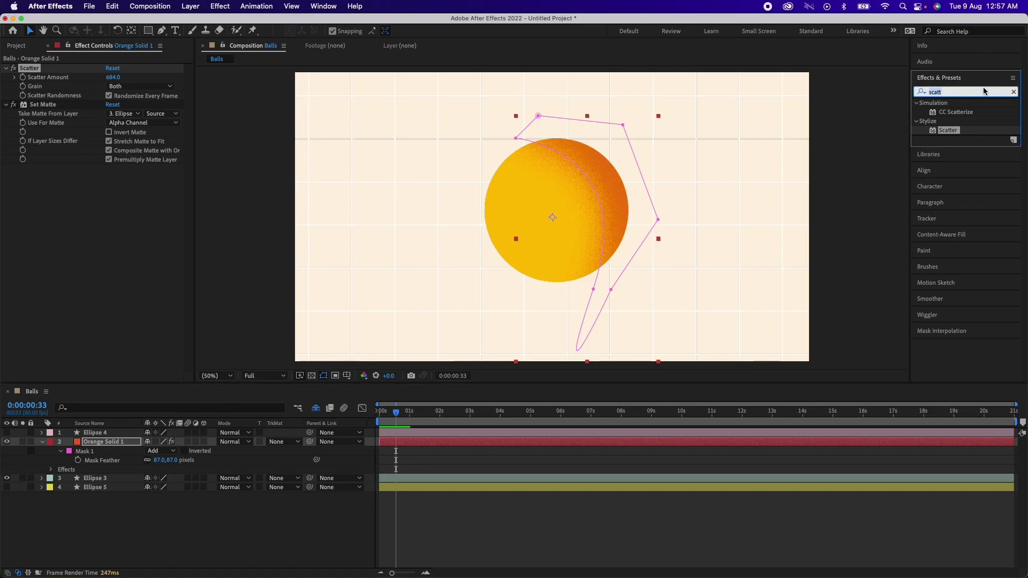
{"action": "type", "text": "poster"}
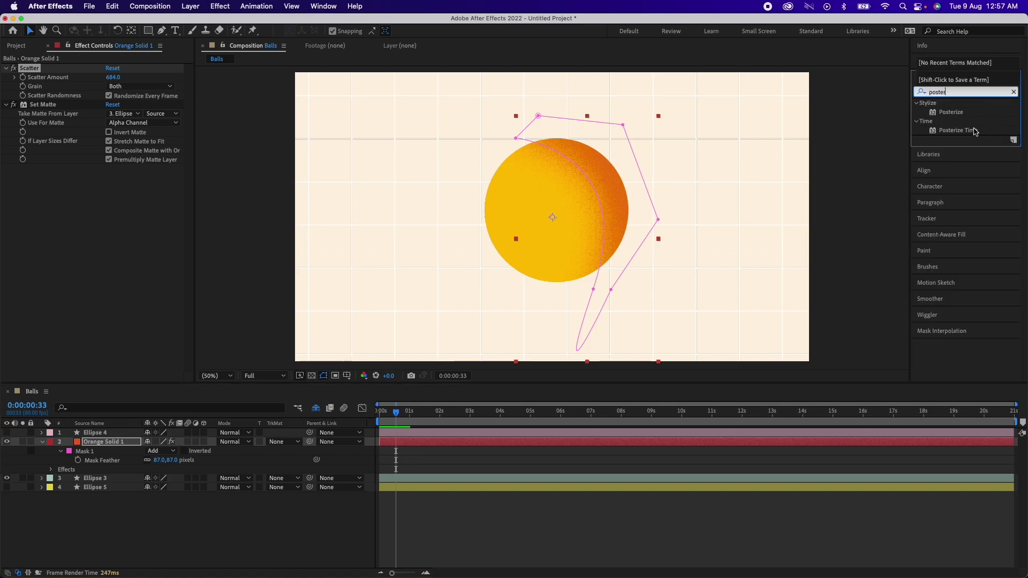
{"action": "left_click_drag", "start_coordinate": [973, 131], "coordinate": [380, 443]}
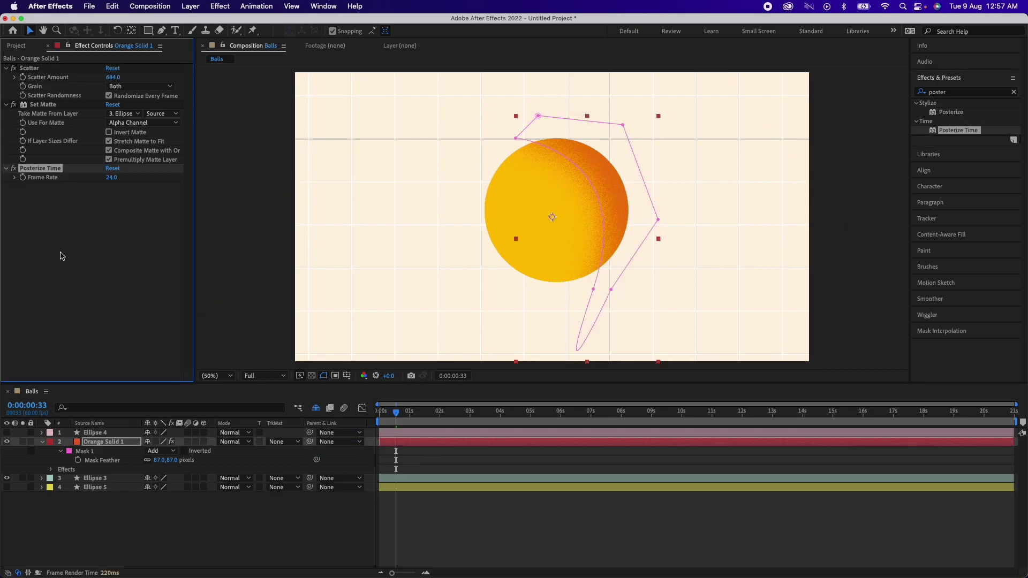
{"action": "left_click", "coordinate": [113, 178]}
{"action": "key", "text": "Return"}
{"action": "left_click", "coordinate": [428, 462]}
{"action": "key", "text": "Home"}
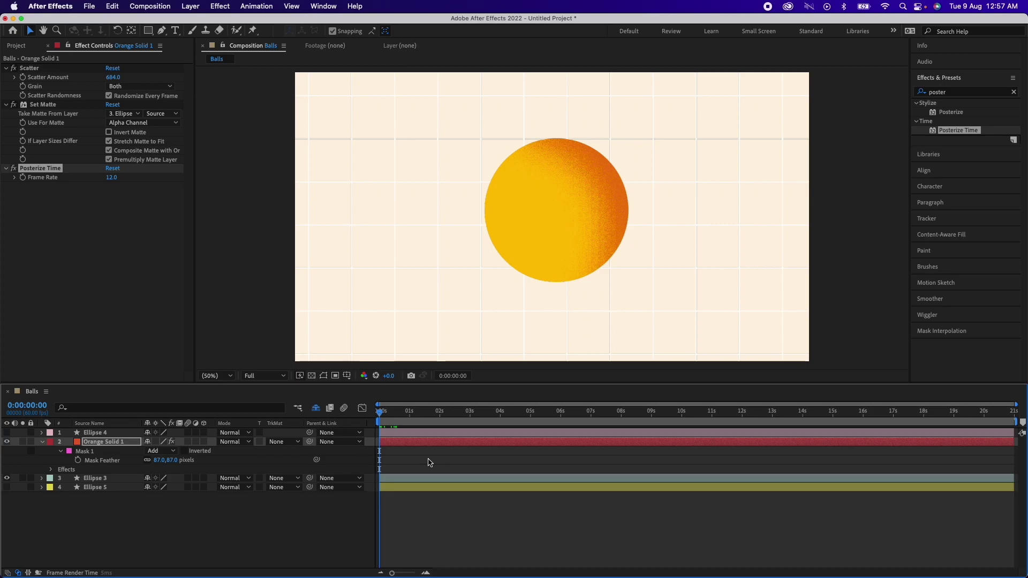
{"action": "key", "text": "space"}
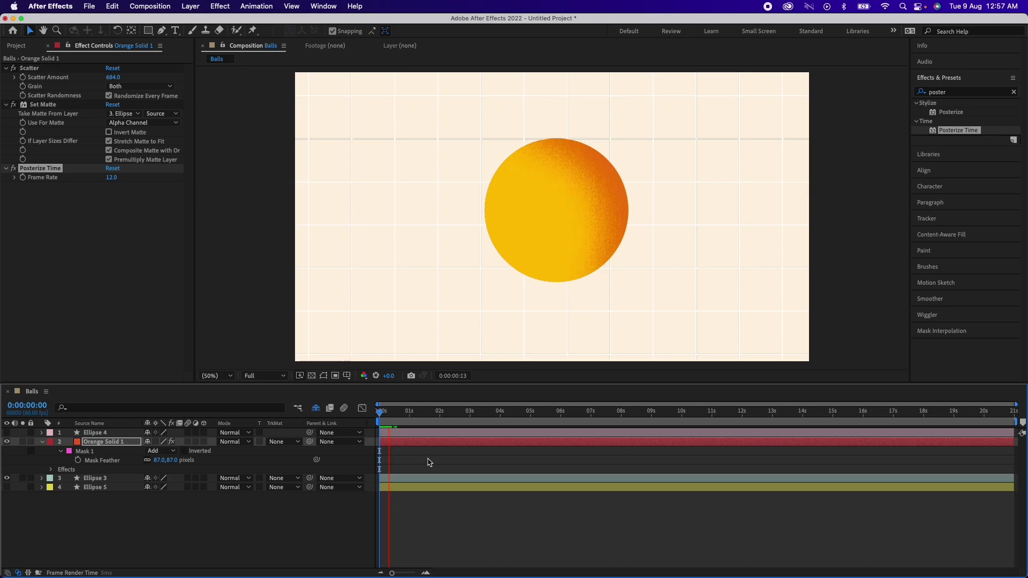
{"action": "key", "text": "space"}
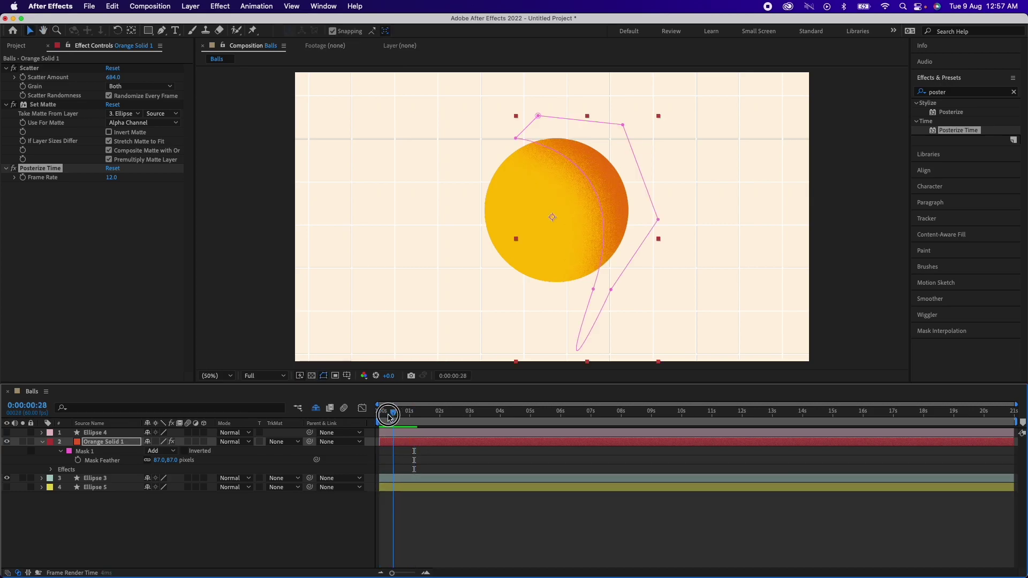
{"action": "key", "text": "space"}
{"action": "key", "text": "space"}
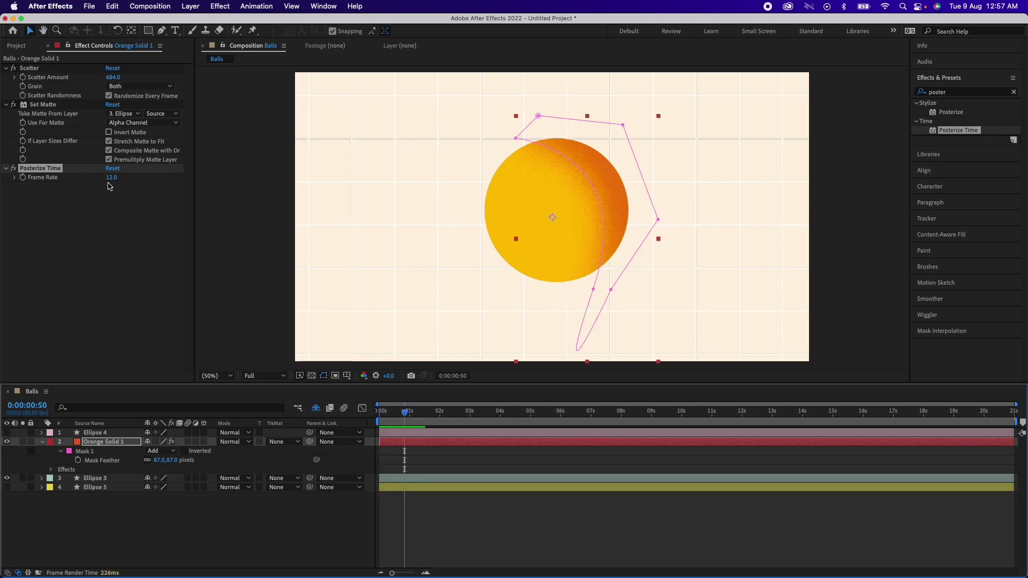
Step: Try a Posterize Time frame rate of 1 and preview from the start
{"action": "left_click", "coordinate": [111, 177]}
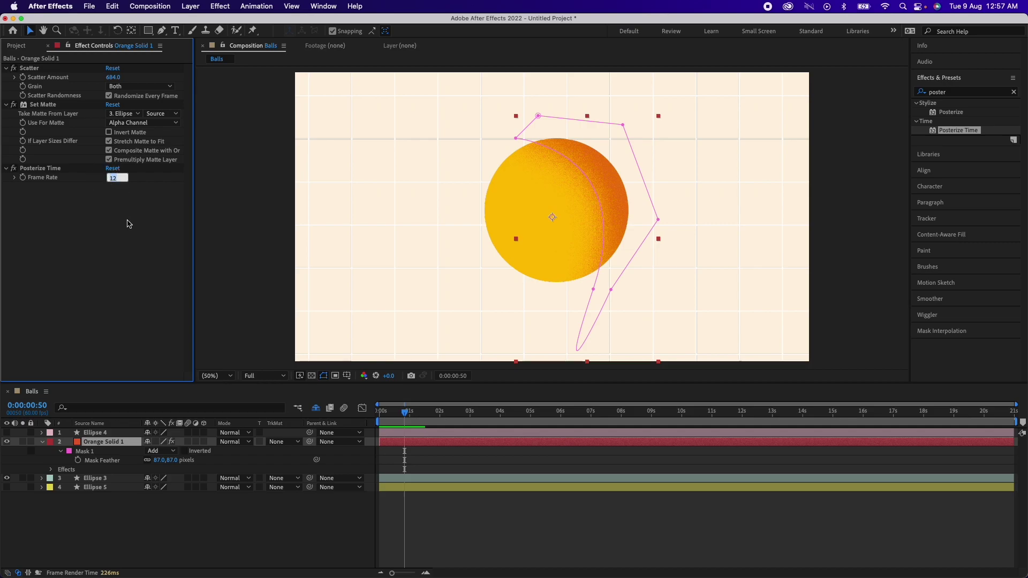
{"action": "type", "text": "1"}
{"action": "key", "text": "Return"}
{"action": "left_click_drag", "start_coordinate": [404, 412], "coordinate": [380, 411]}
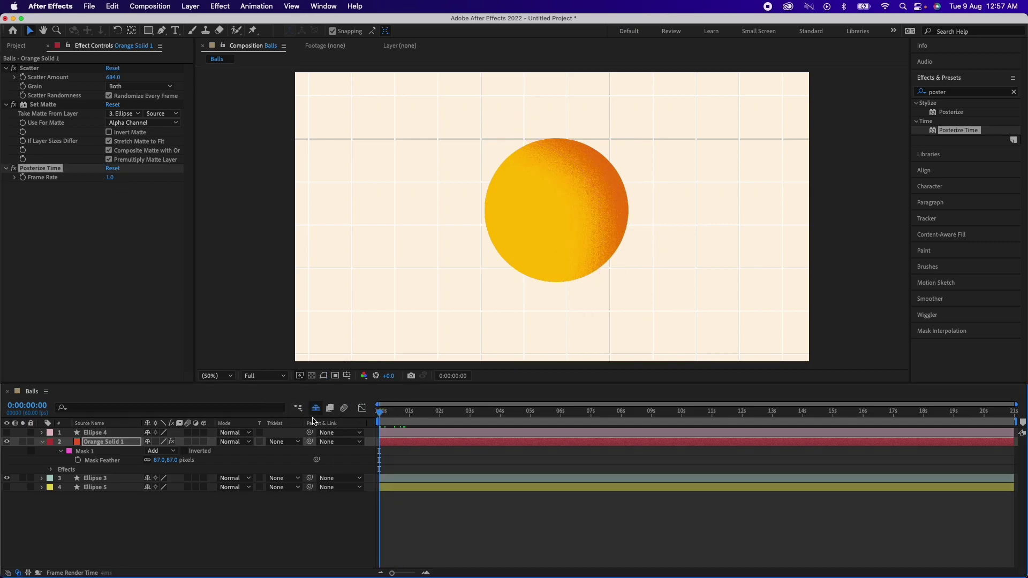
{"action": "key", "text": "space"}
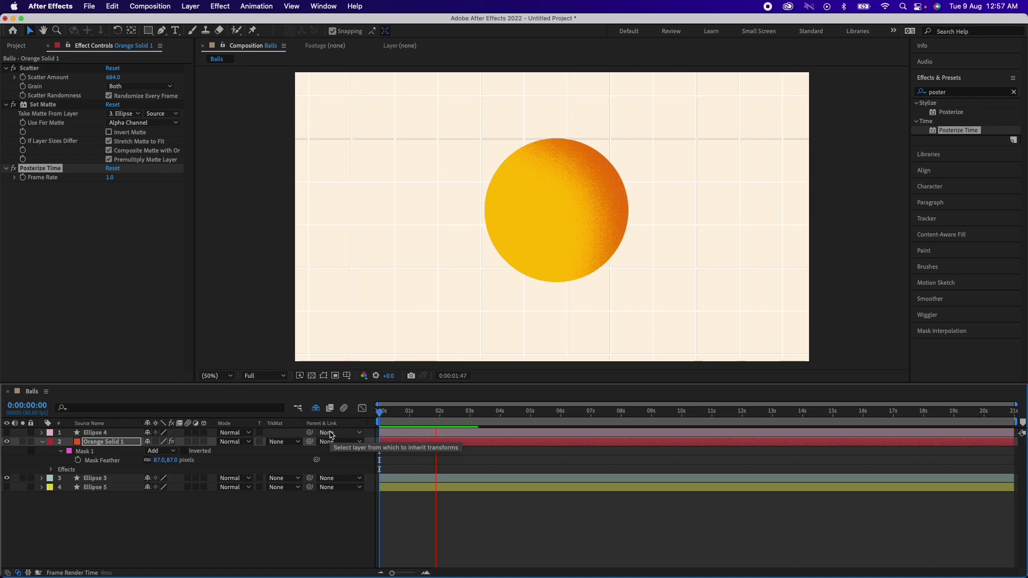
{"action": "left_click", "coordinate": [428, 414]}
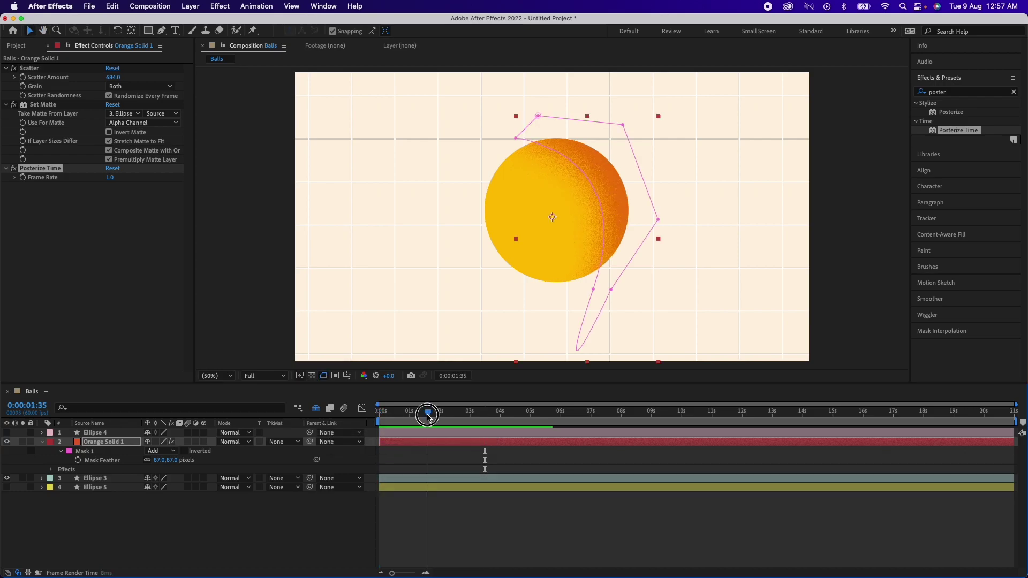
{"action": "key", "text": "space"}
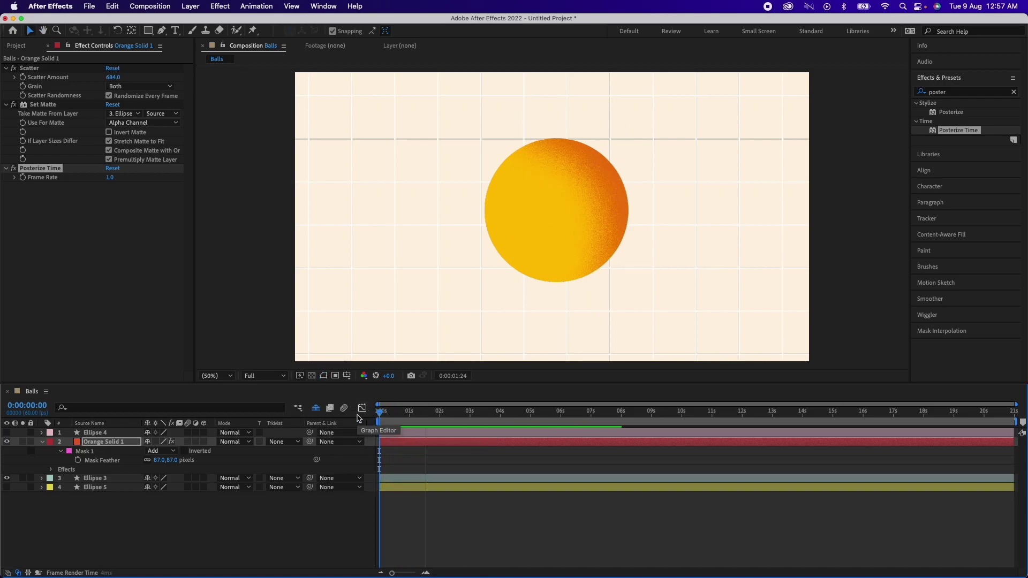
{"action": "key", "text": "space"}
Step: Settle on a frame rate of 2, preview the result, and deselect the layer
{"action": "left_click", "coordinate": [110, 178]}
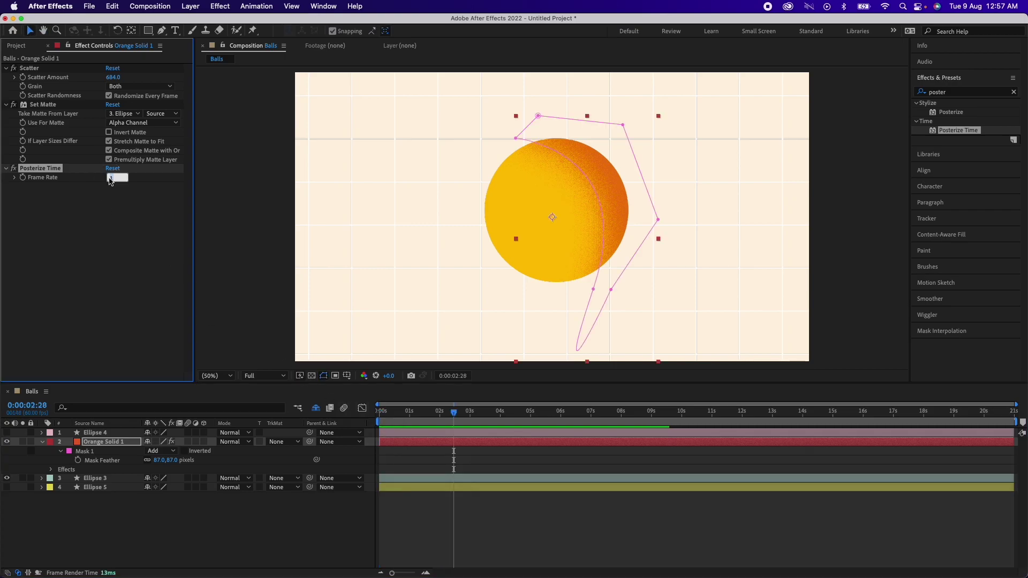
{"action": "key", "text": "Return"}
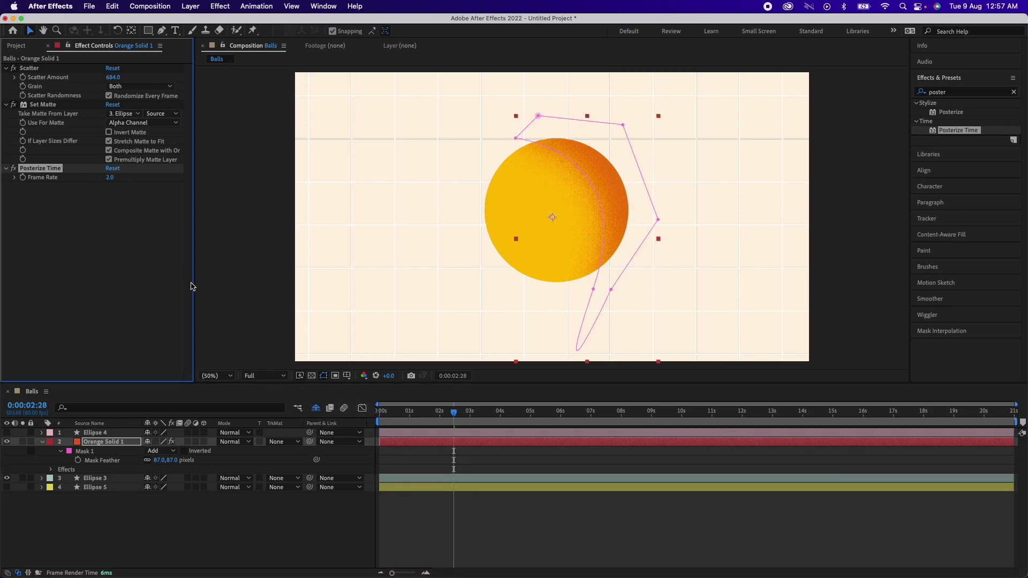
{"action": "left_click_drag", "start_coordinate": [399, 411], "coordinate": [380, 411]}
{"action": "key", "text": "space"}
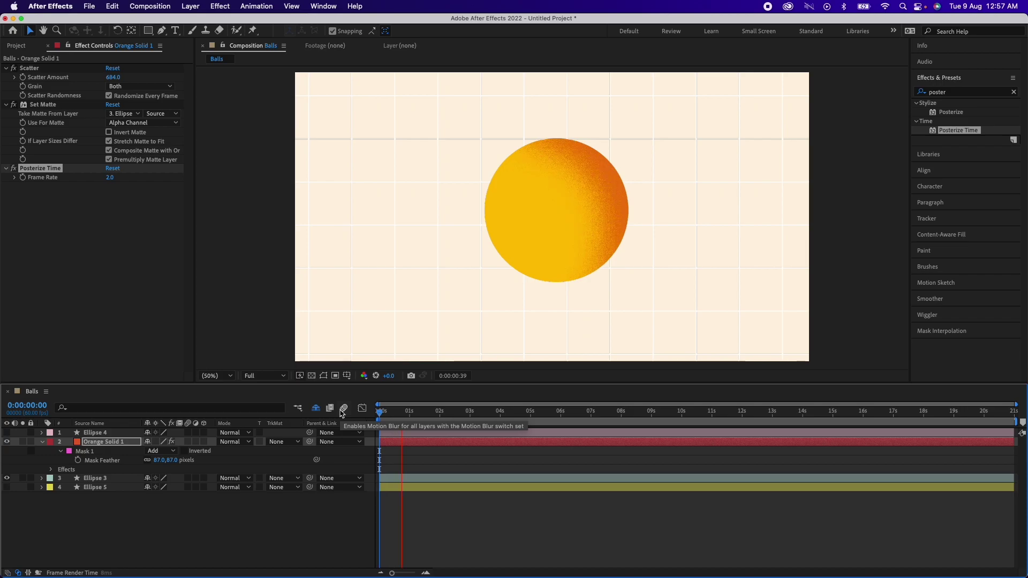
{"action": "key", "text": "space"}
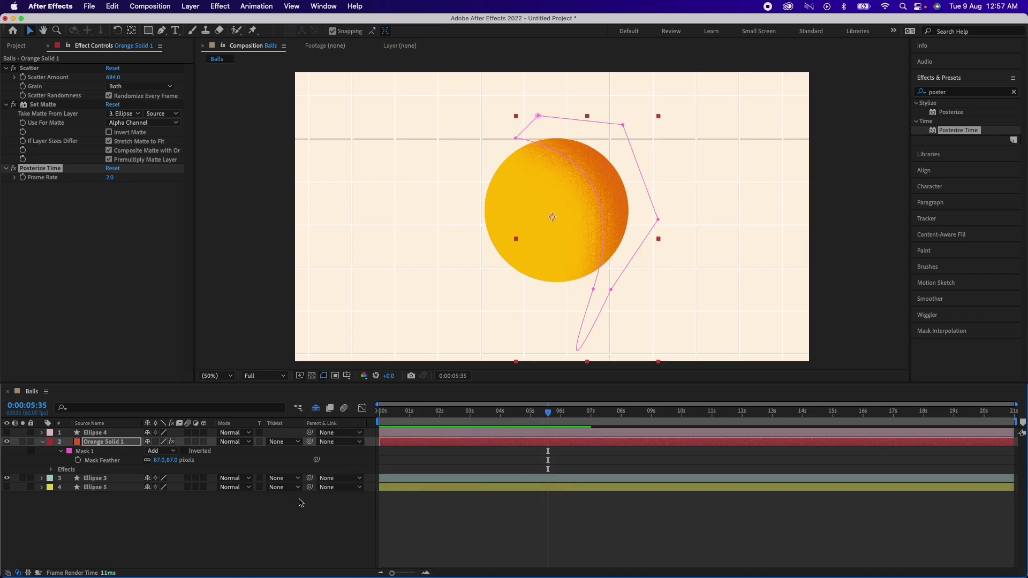
{"action": "key", "text": "F2"}
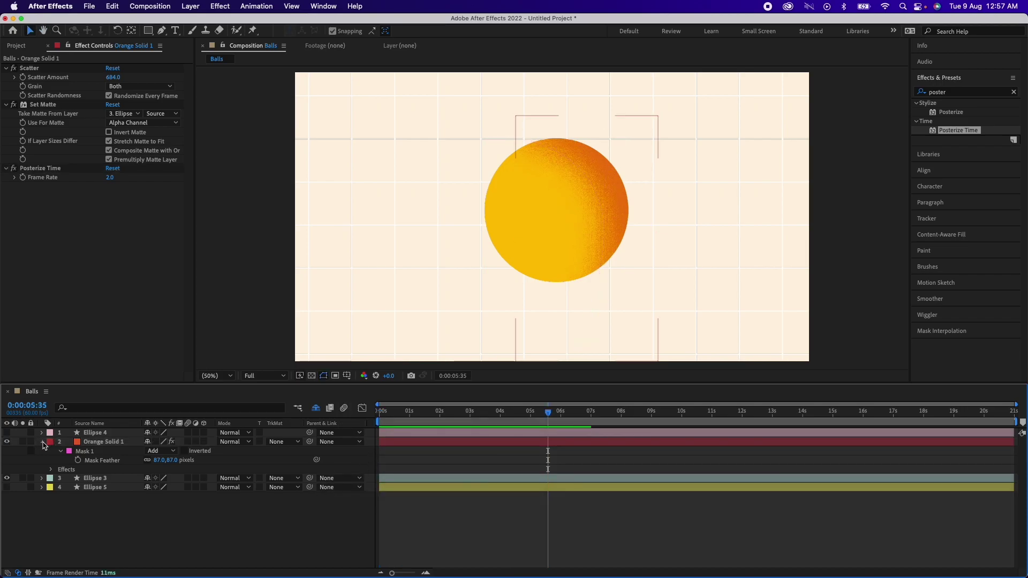
Step: Collapse Orange Solid 1 and make Ellipse 4 and Ellipse 5 visible again
{"action": "left_click", "coordinate": [42, 443]}
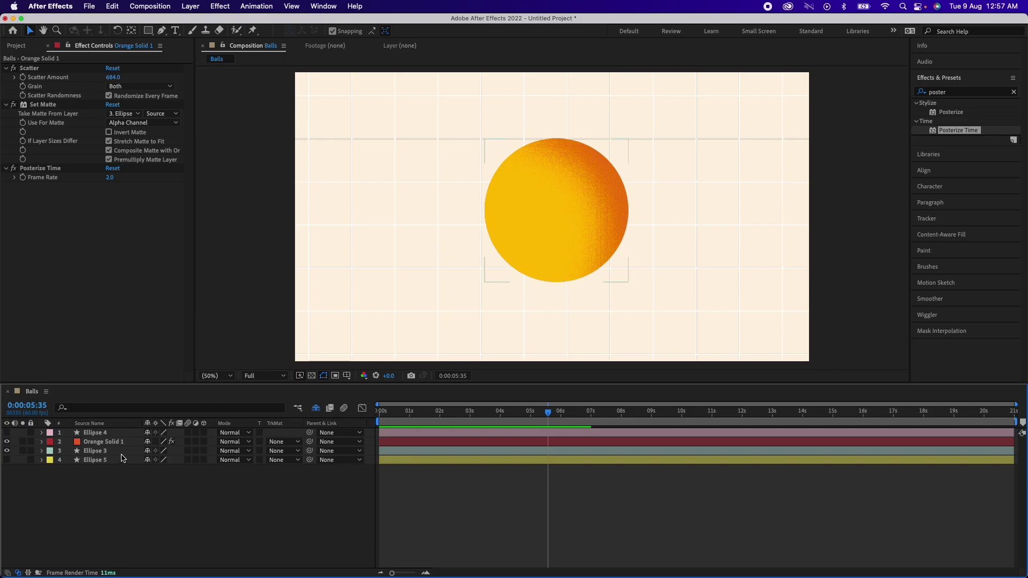
{"action": "left_click", "coordinate": [6, 433]}
{"action": "left_click", "coordinate": [6, 460]}
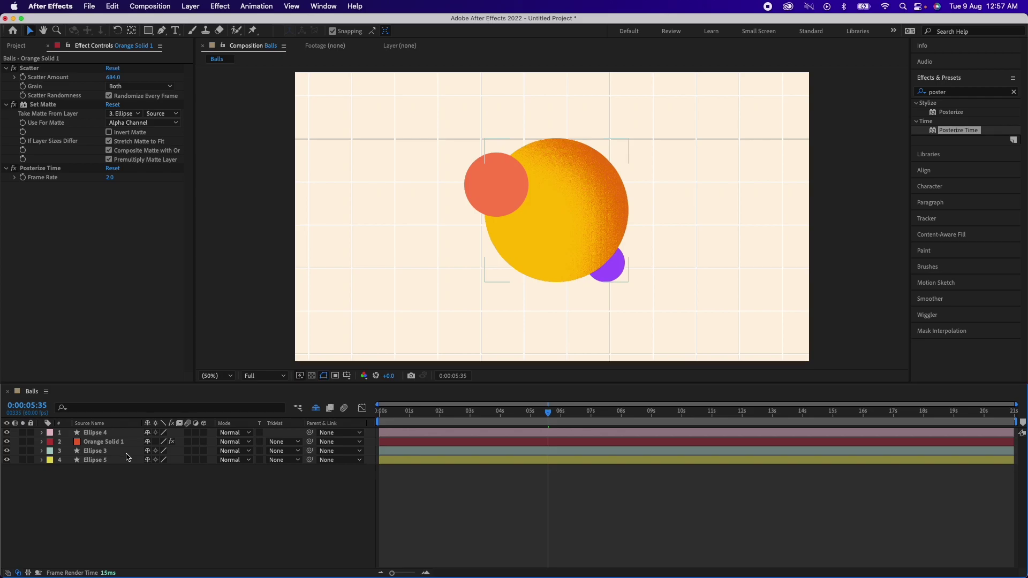
{"action": "left_click", "coordinate": [420, 410]}
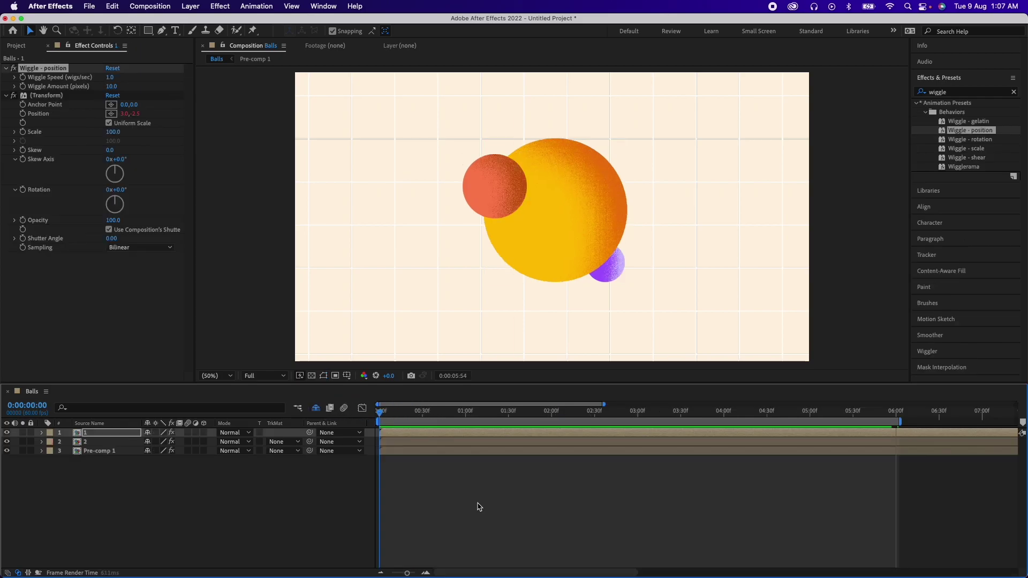